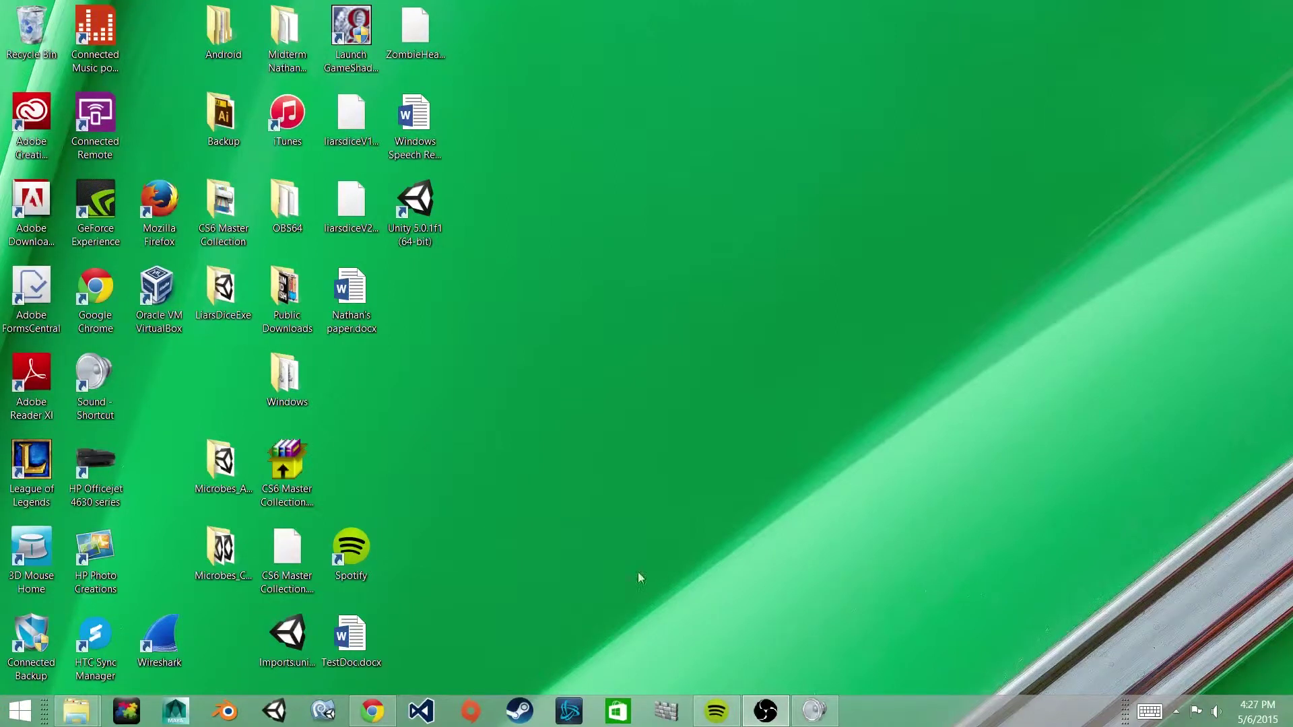
- Launch Unity and create a new 2D project named PlatformJumper
left_click(274, 710)
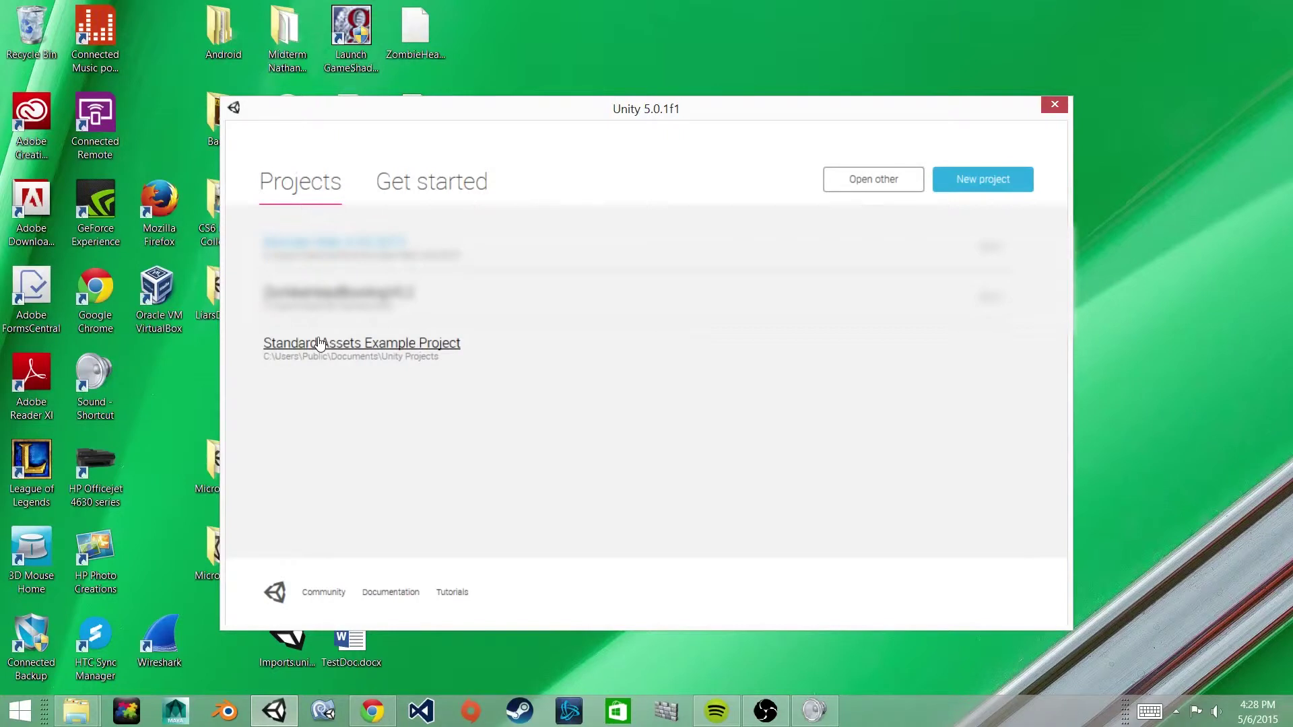
left_click(997, 182)
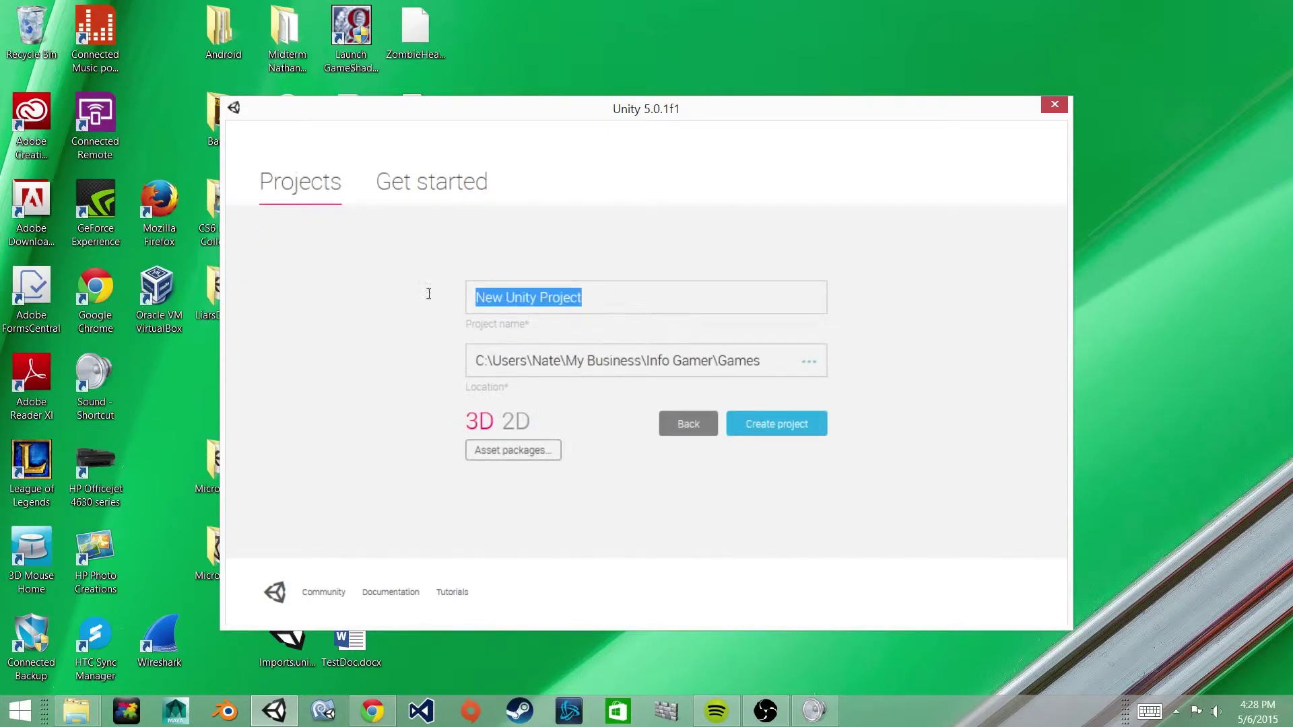
key("Home")
left_click_drag(583, 298, 398, 291)
type("Plat")
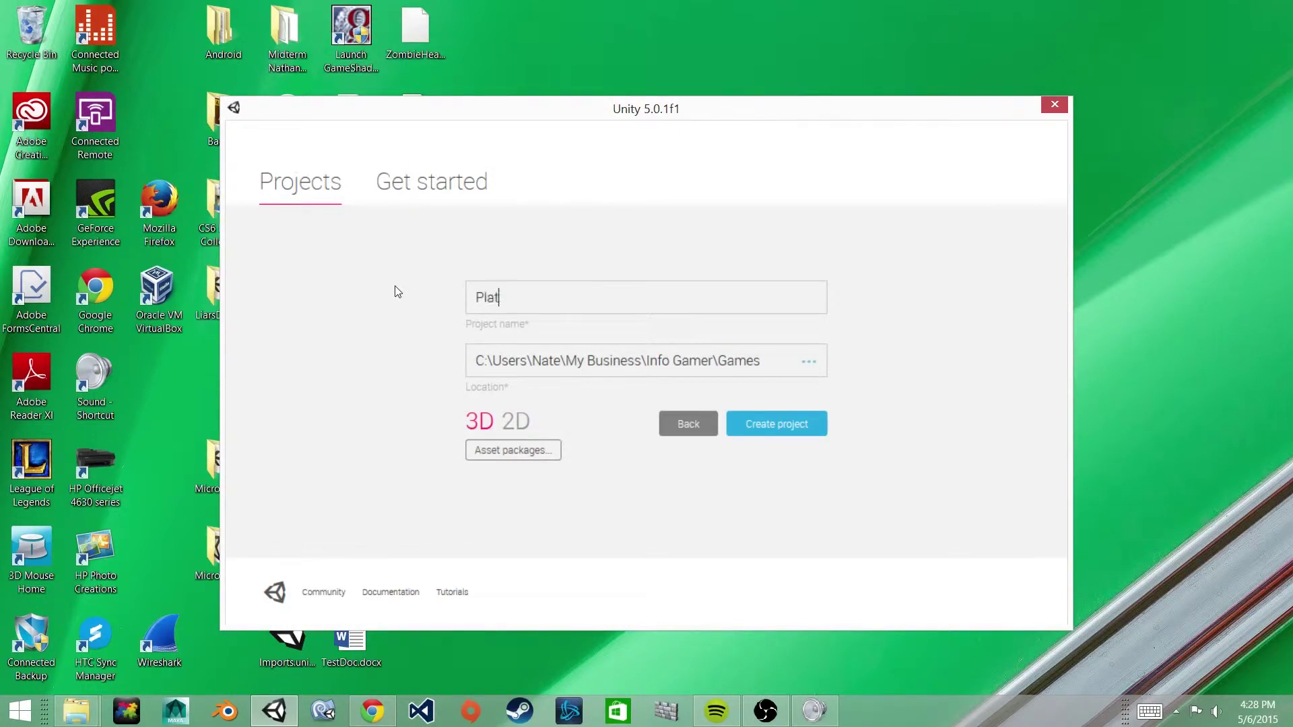
type("formJumper")
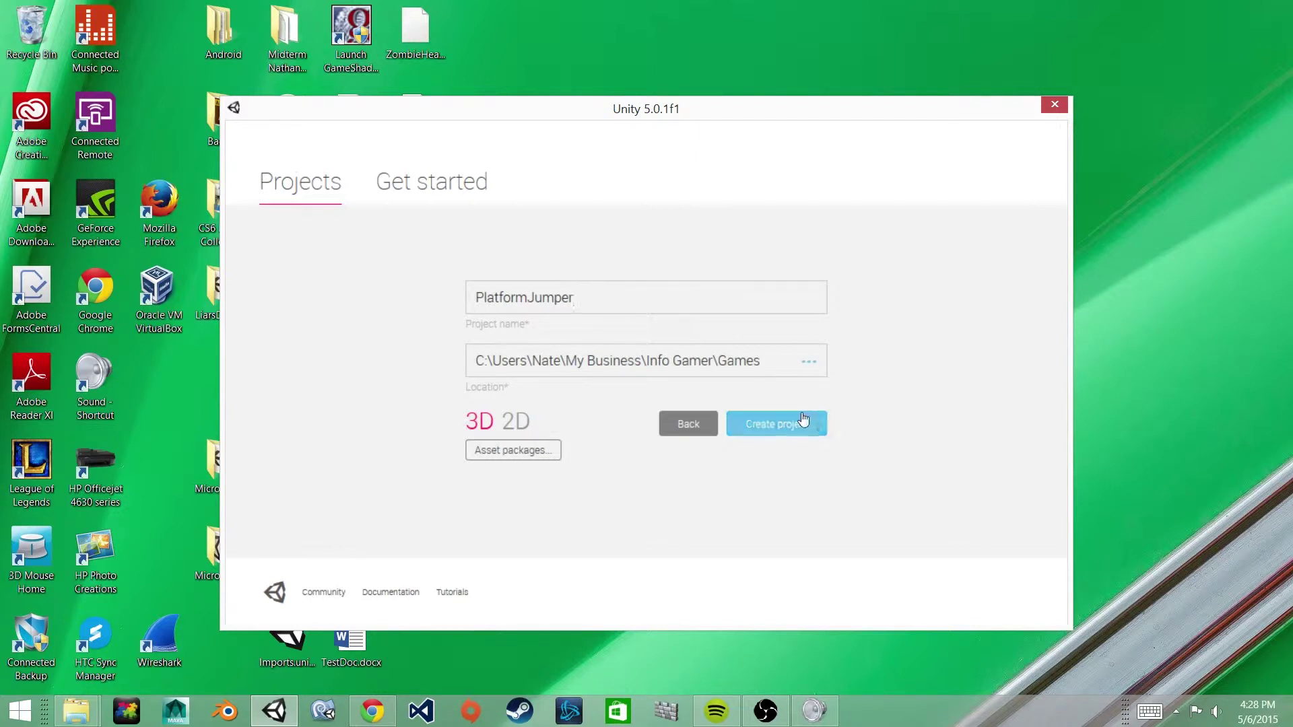
left_click(514, 422)
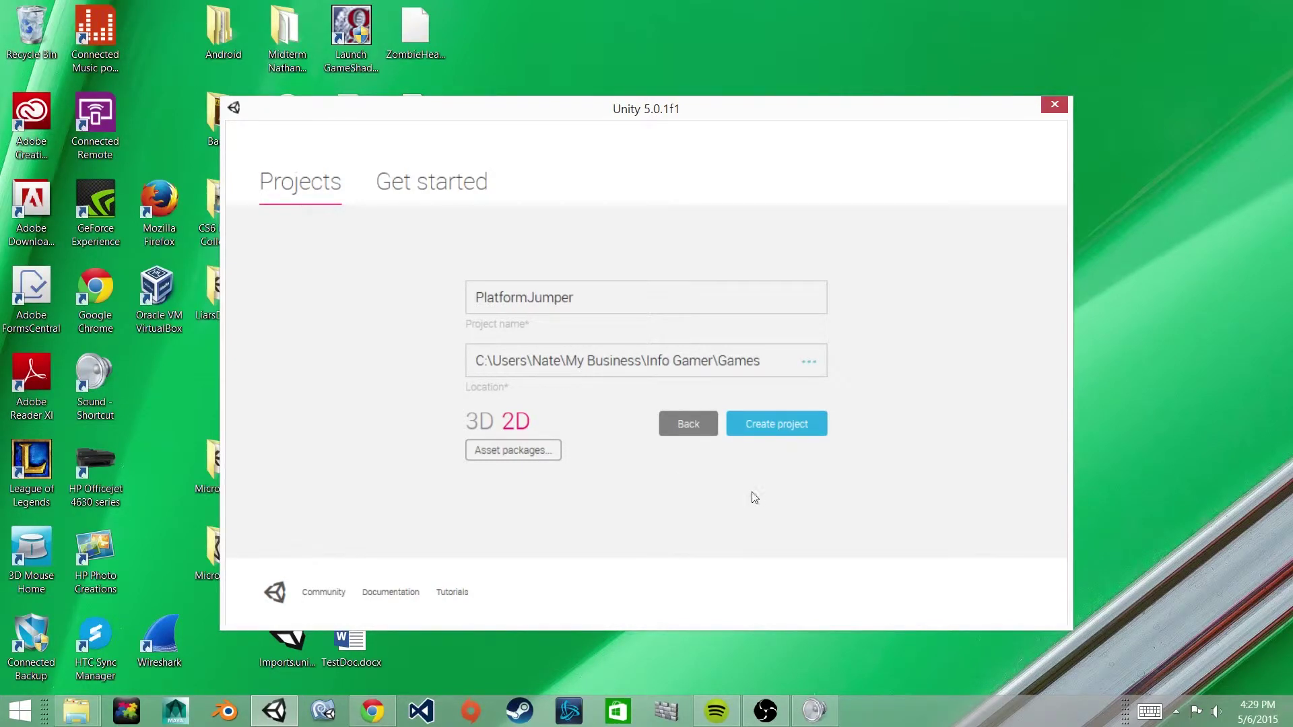
left_click(767, 426)
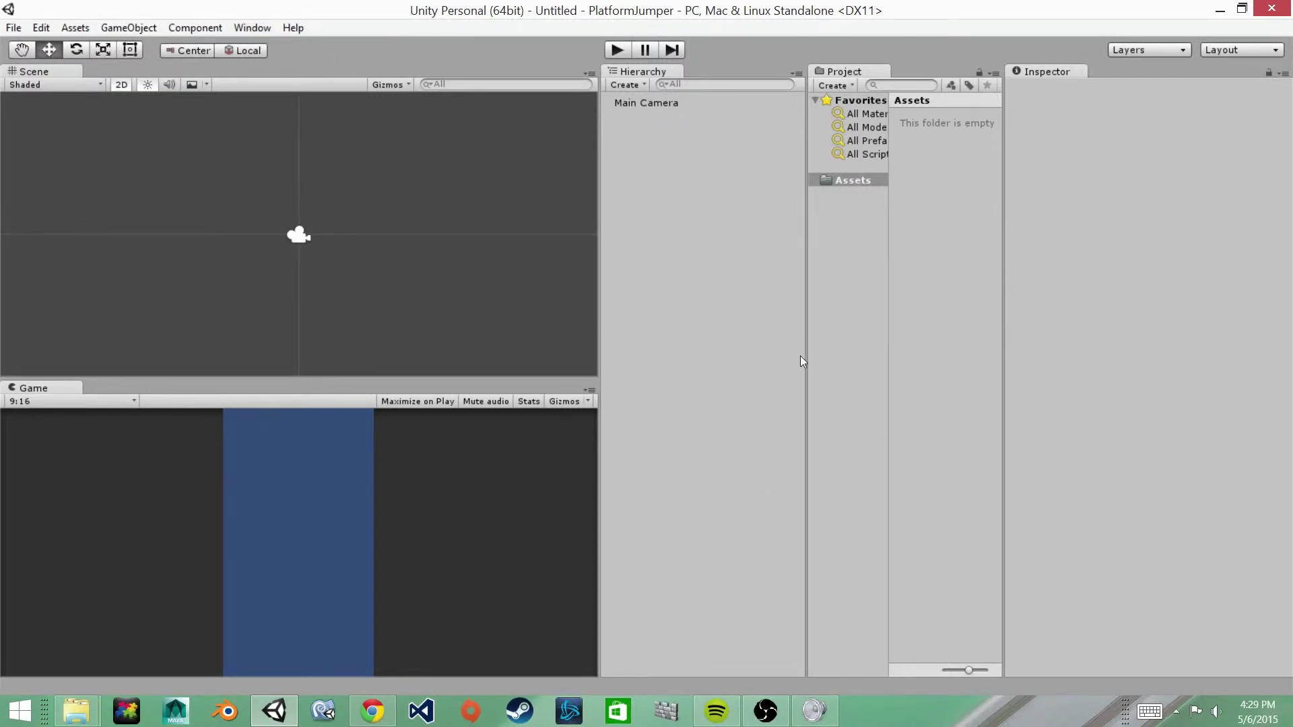
- Switch the editor window layout to Default
left_click(256, 31)
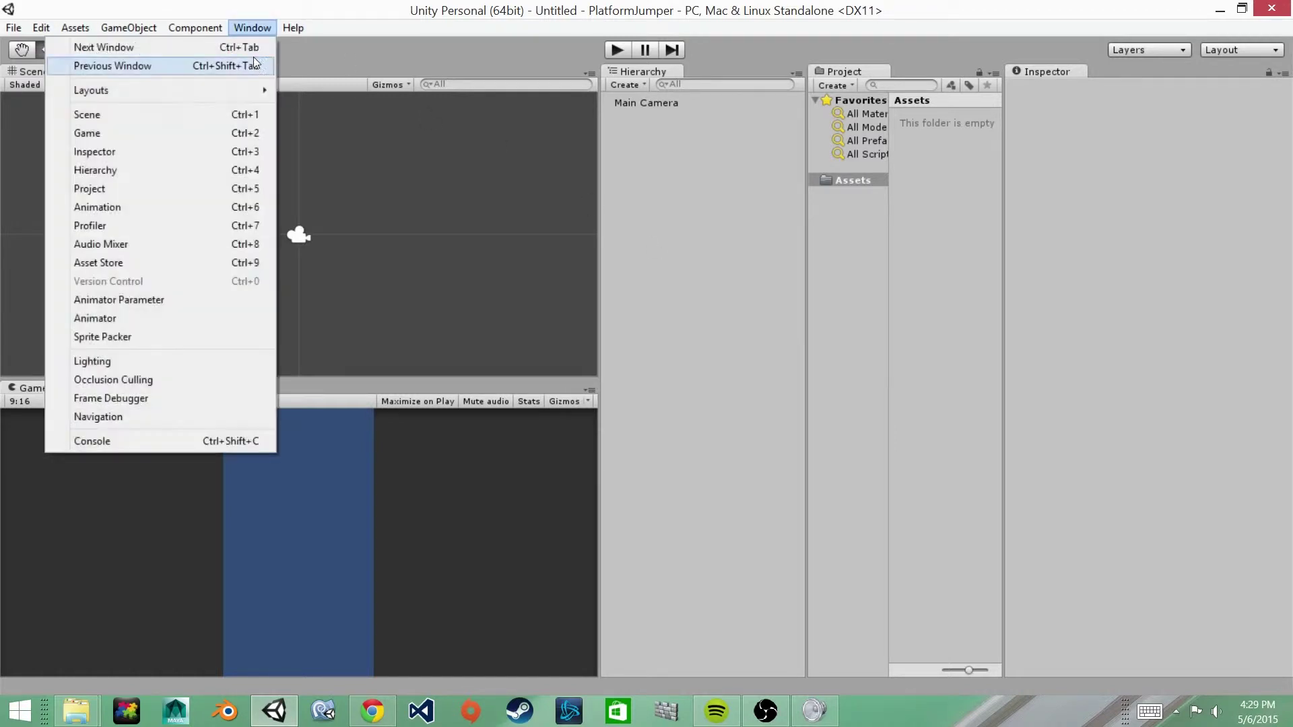
mouse_move(246, 90)
left_click(362, 128)
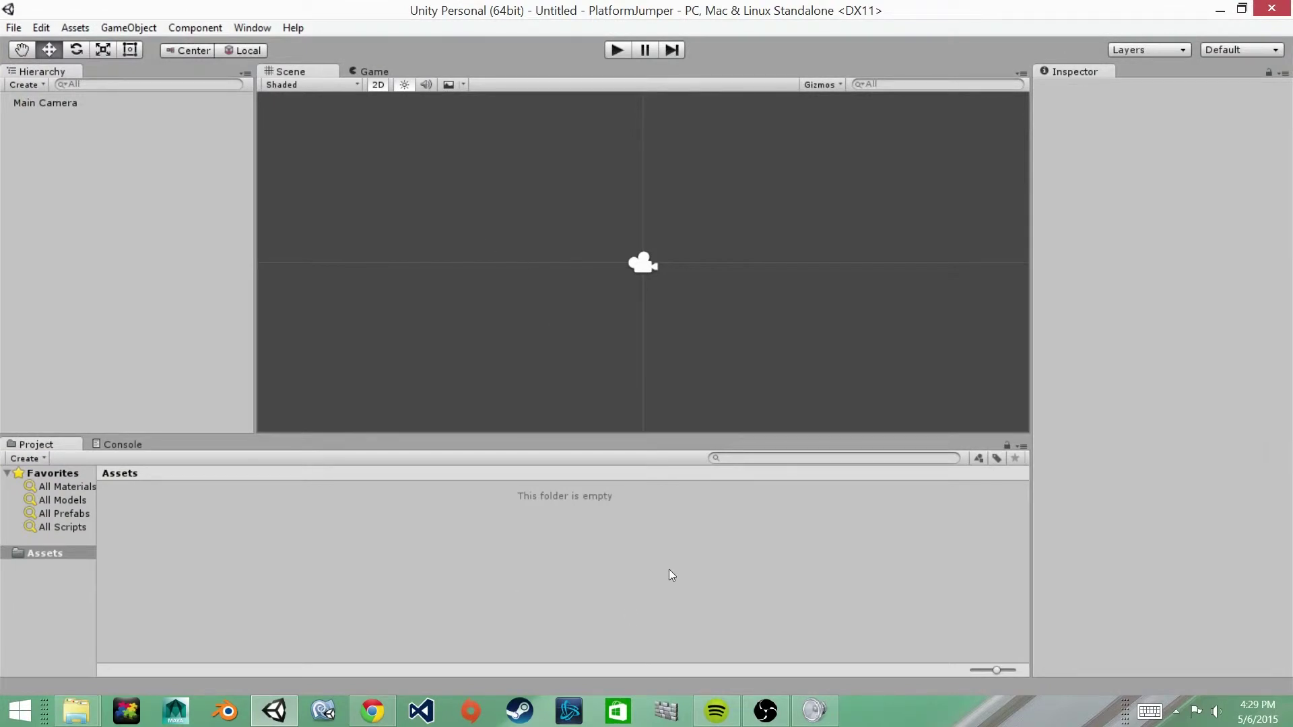
- Apply the 2 by 3 editor window layout
left_click(264, 30)
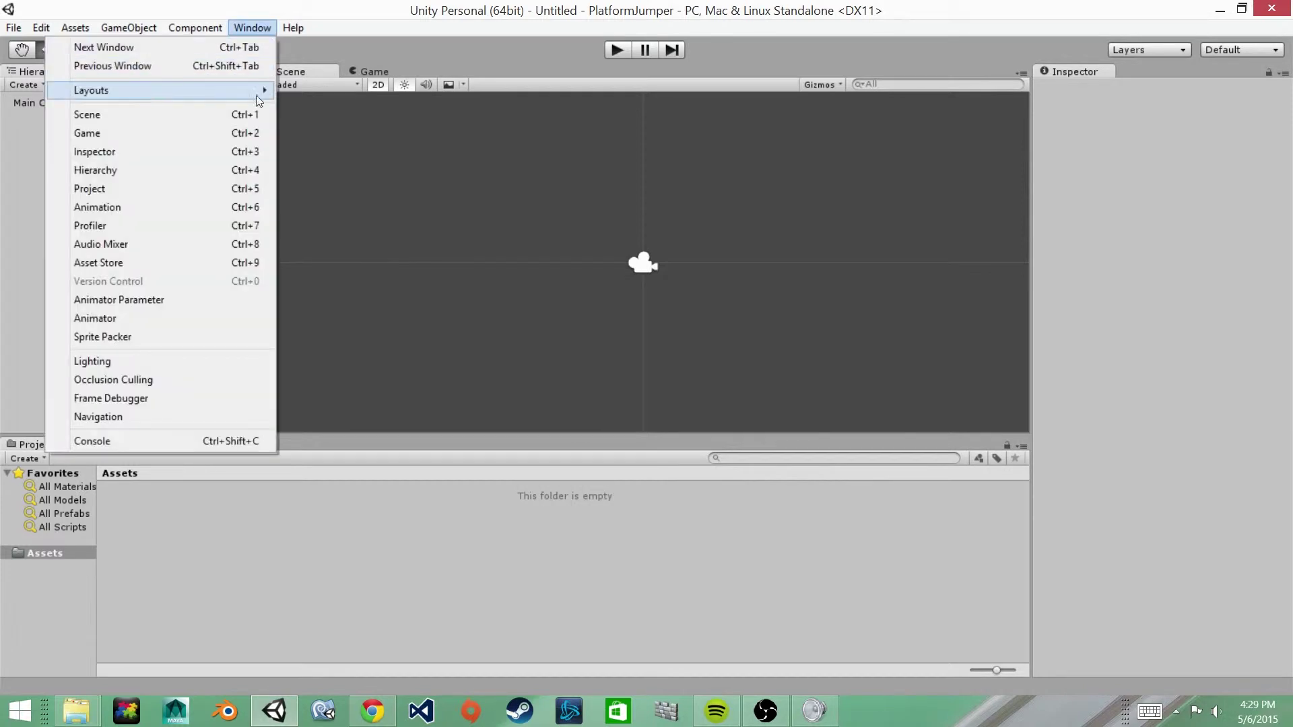
mouse_move(259, 94)
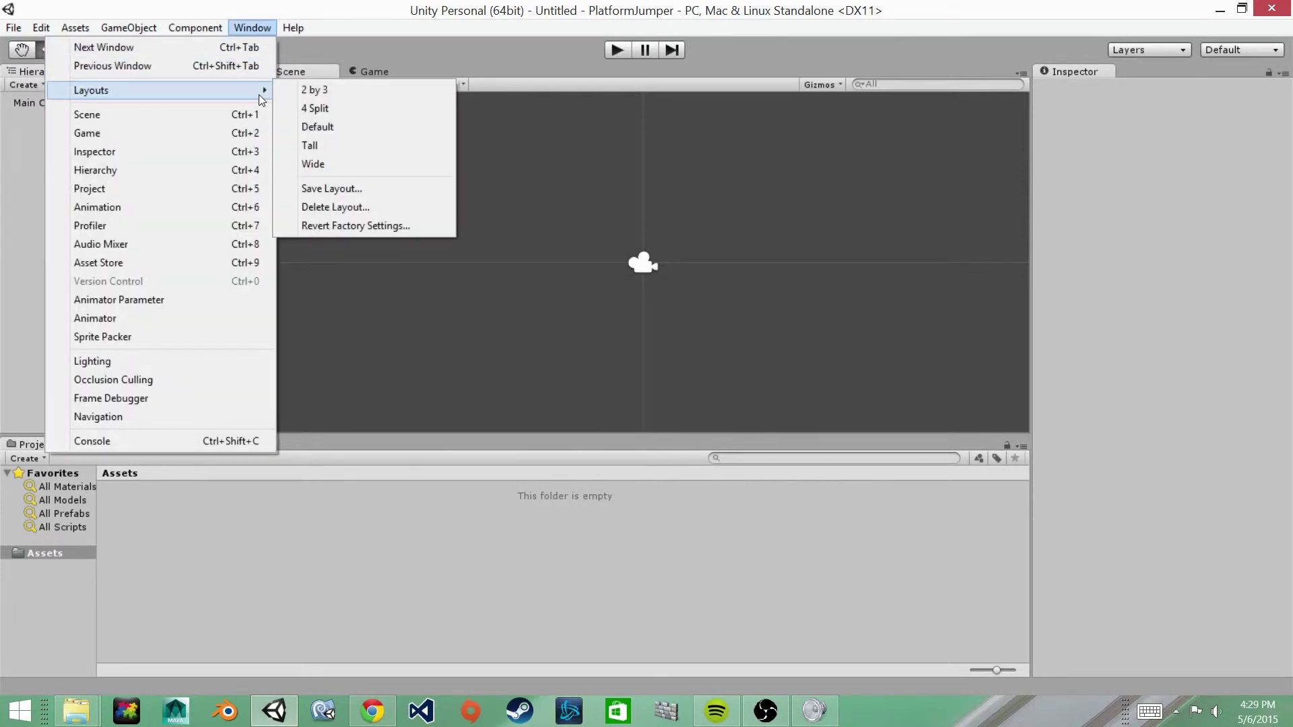
left_click(339, 89)
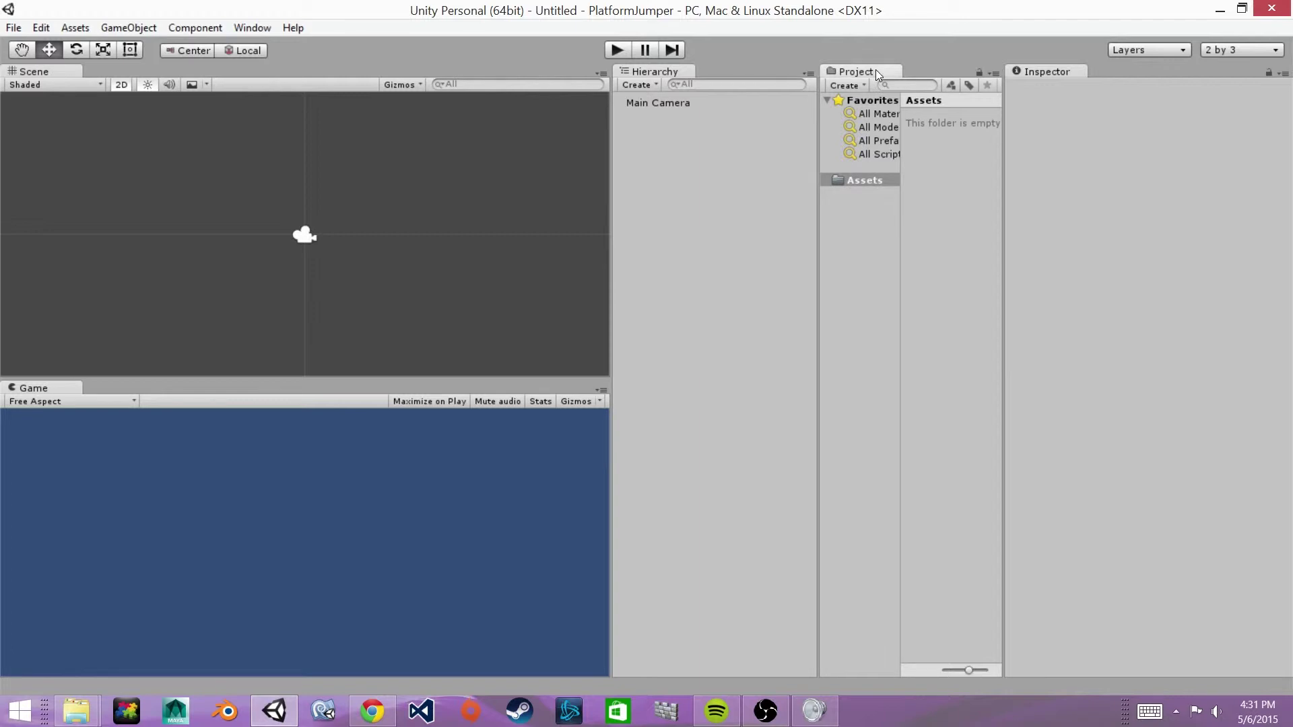
- Dock the Project panel beneath the Hierarchy and widen the Scene and Game views
left_click_drag(876, 70, 692, 495)
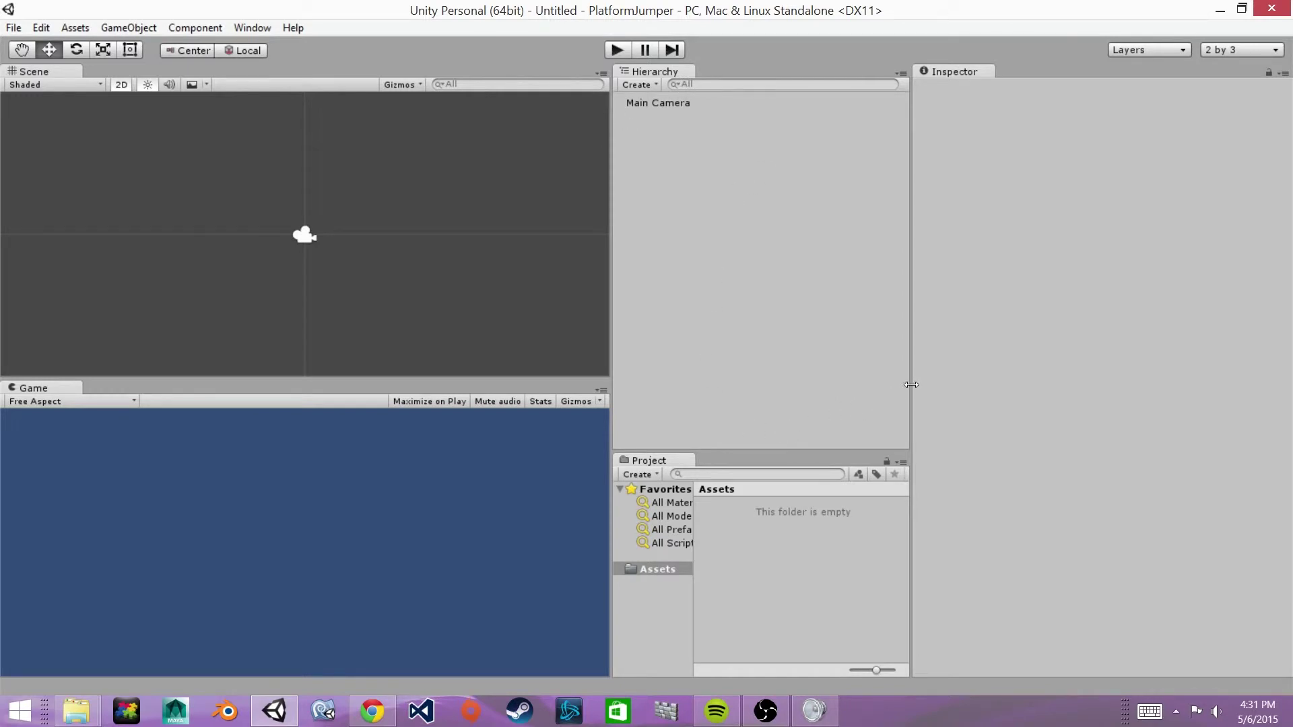
left_click_drag(912, 385, 874, 381)
left_click_drag(611, 372, 705, 374)
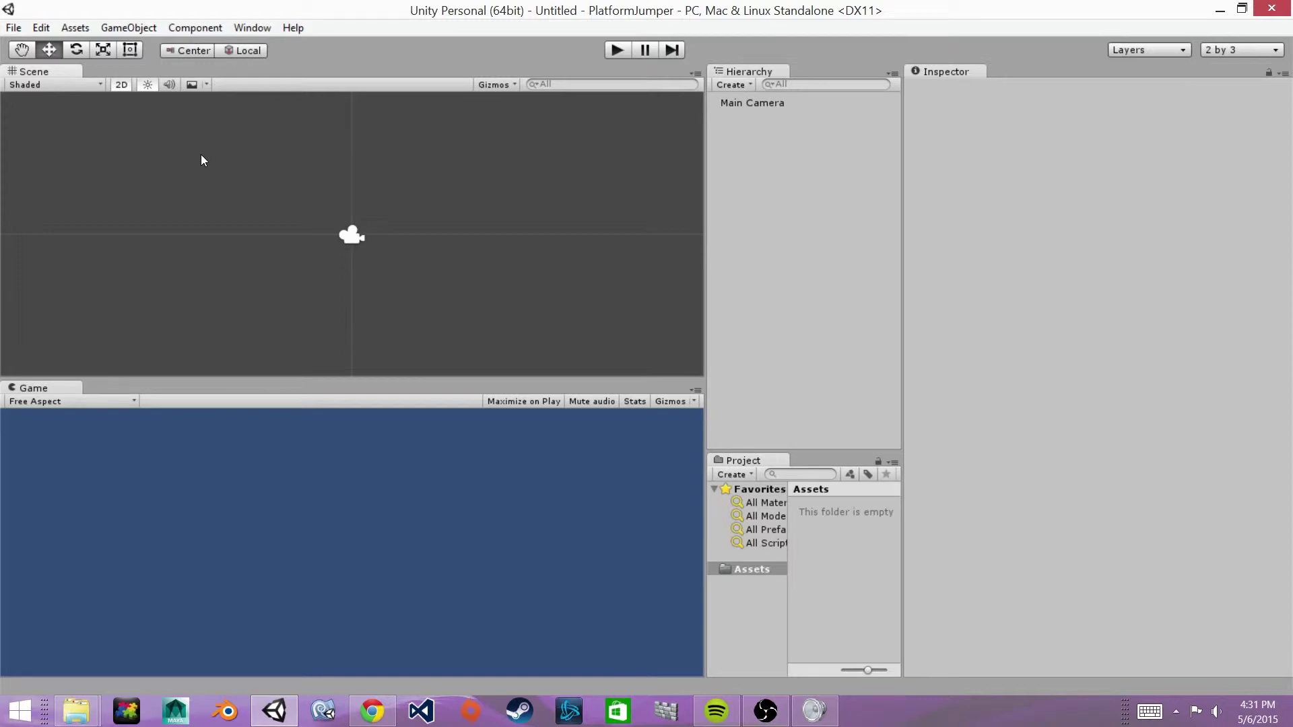
- Turn off 2D mode in the Scene view and select the Main Camera
scroll(200, 159, "down", 2)
key("t")
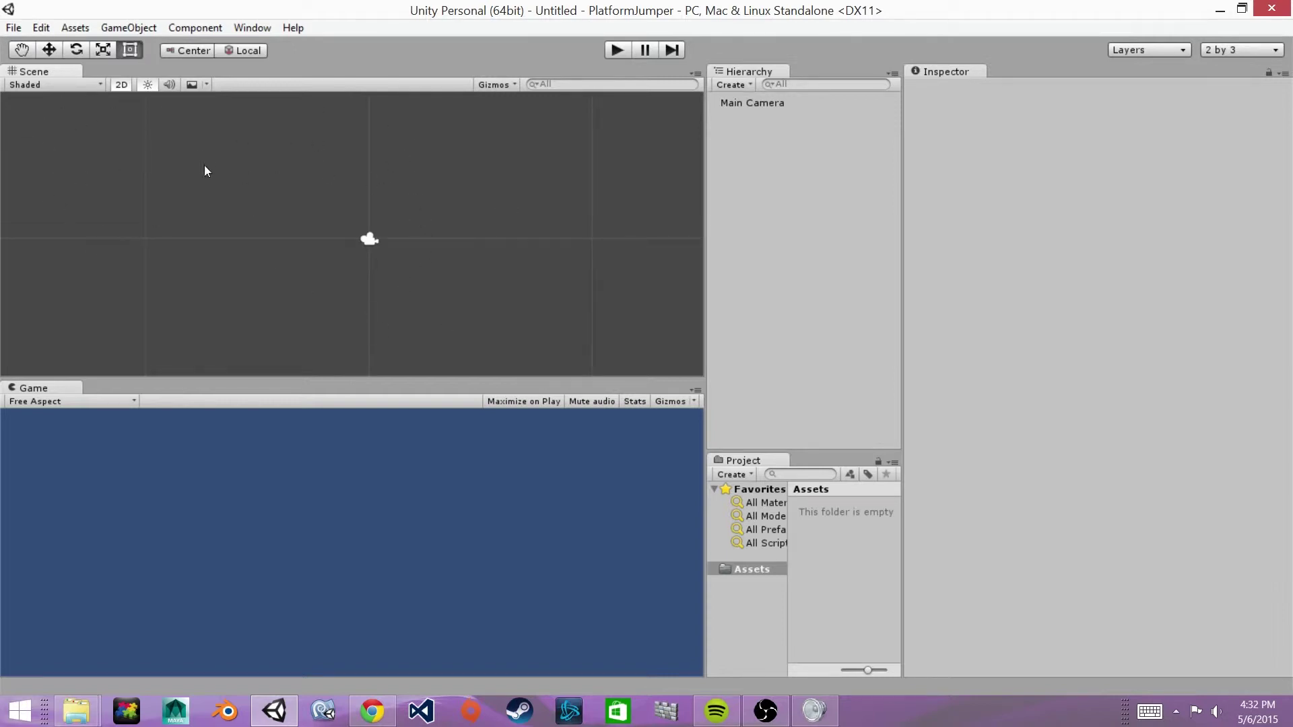
left_click(123, 85)
left_click_drag(352, 279, 245, 227, "alt")
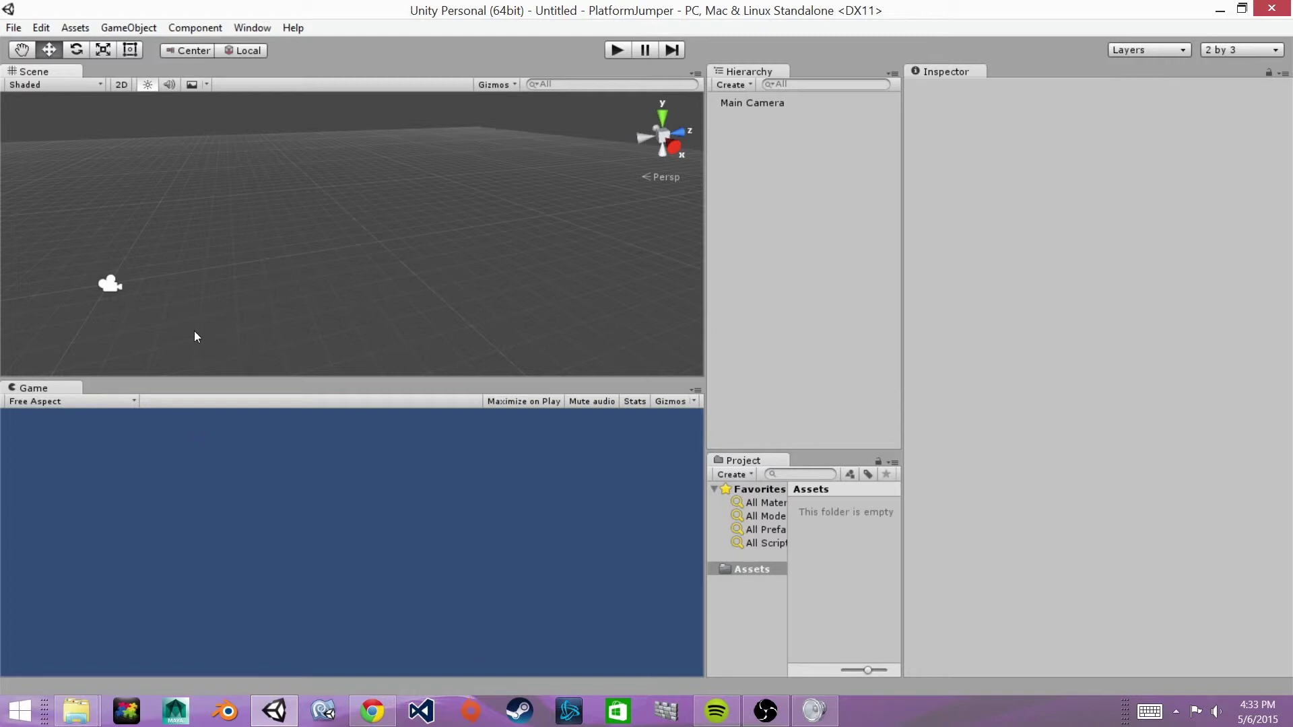
left_click(110, 284)
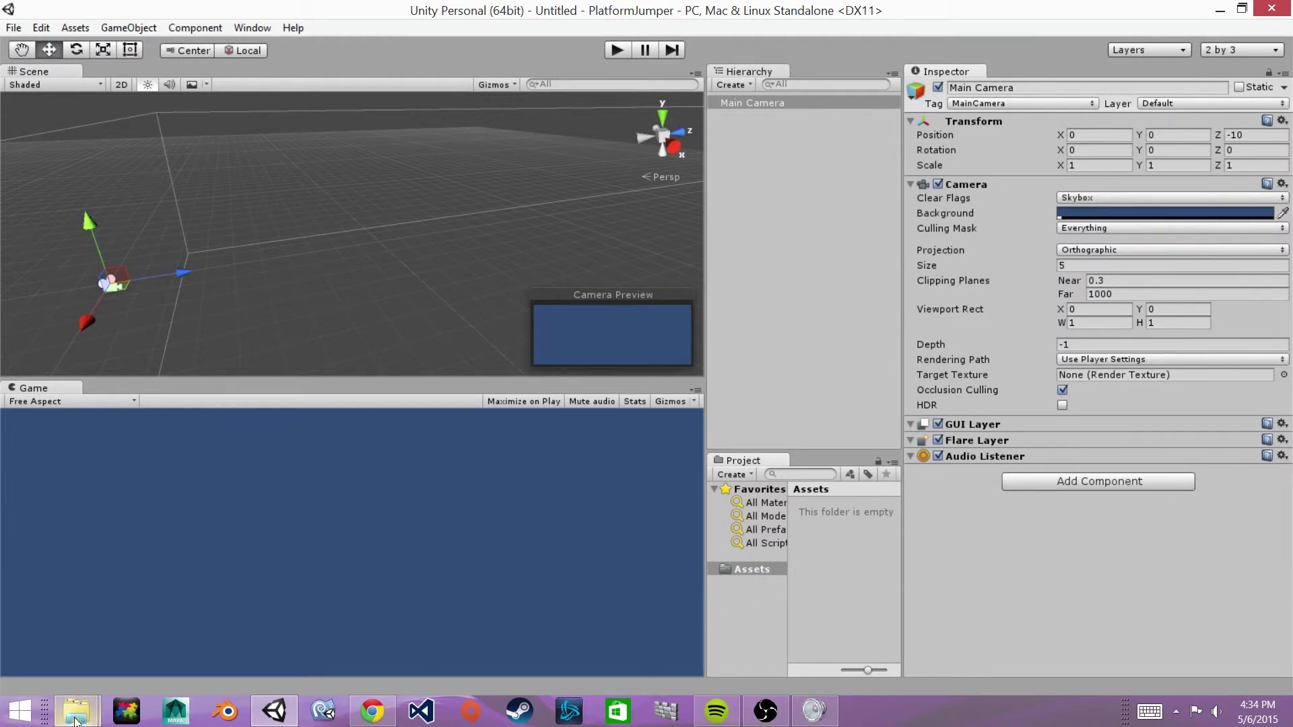
- Switch to File Explorer, examine the contents of the PlatformJumper project folder inside Games, and close the window
mouse_move(76, 710)
mouse_move(269, 635)
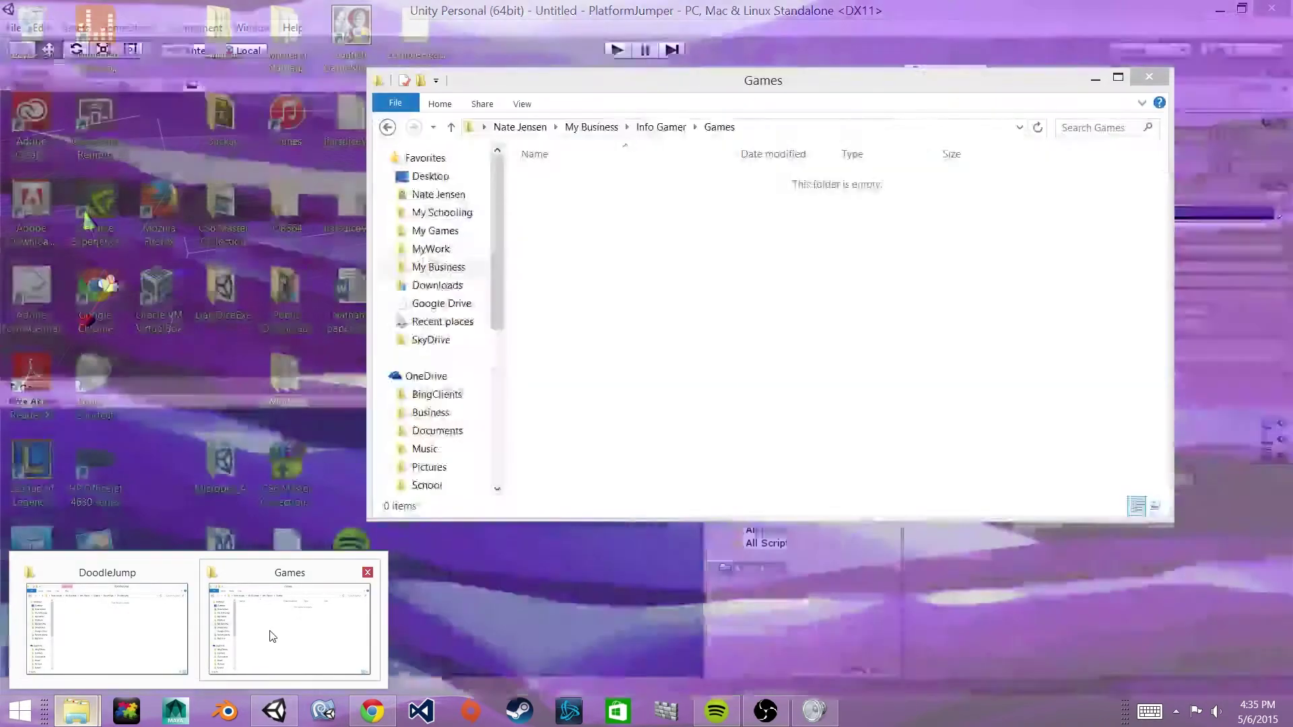
left_click(276, 635)
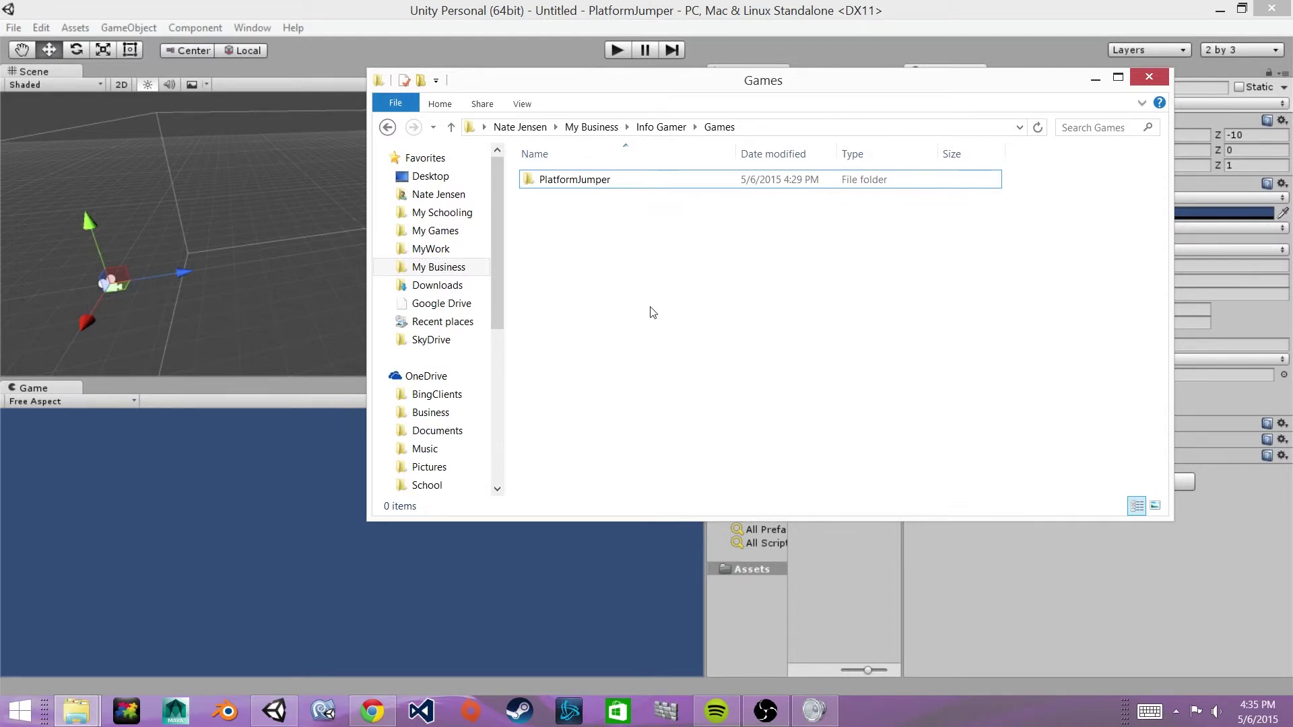
left_click(538, 185)
double_click(527, 181)
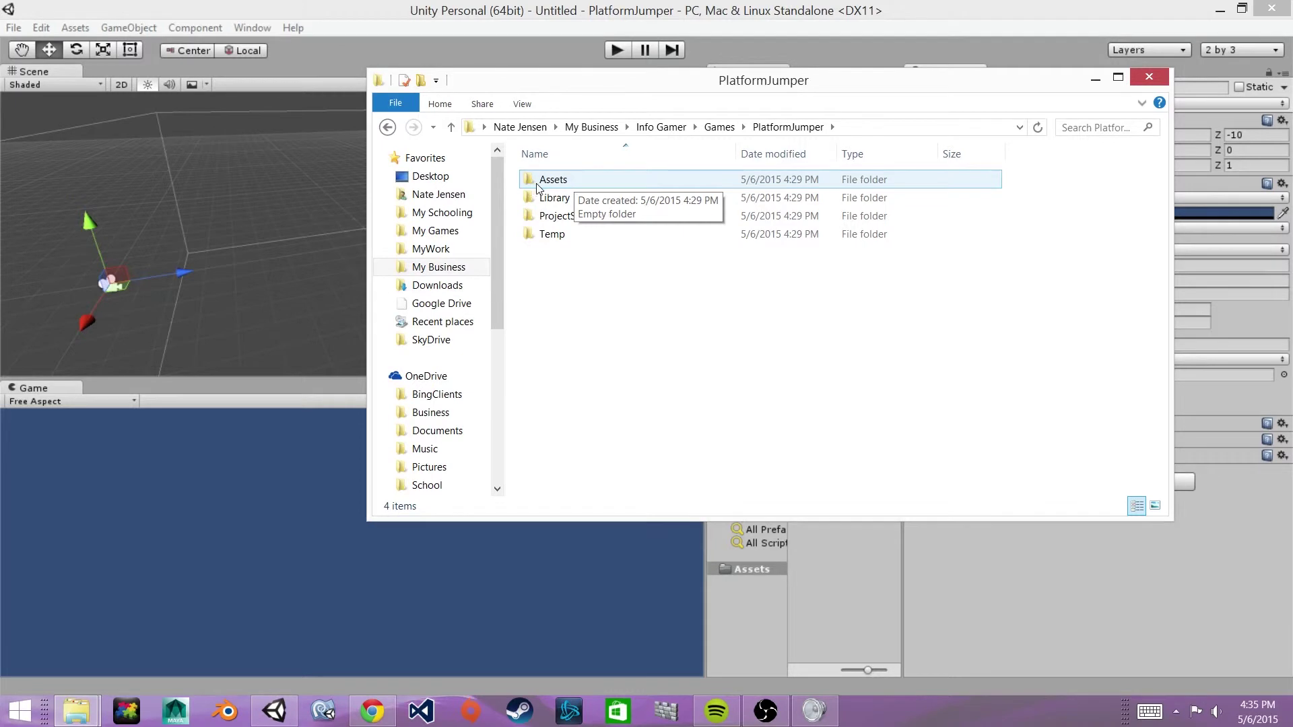
left_click(1149, 77)
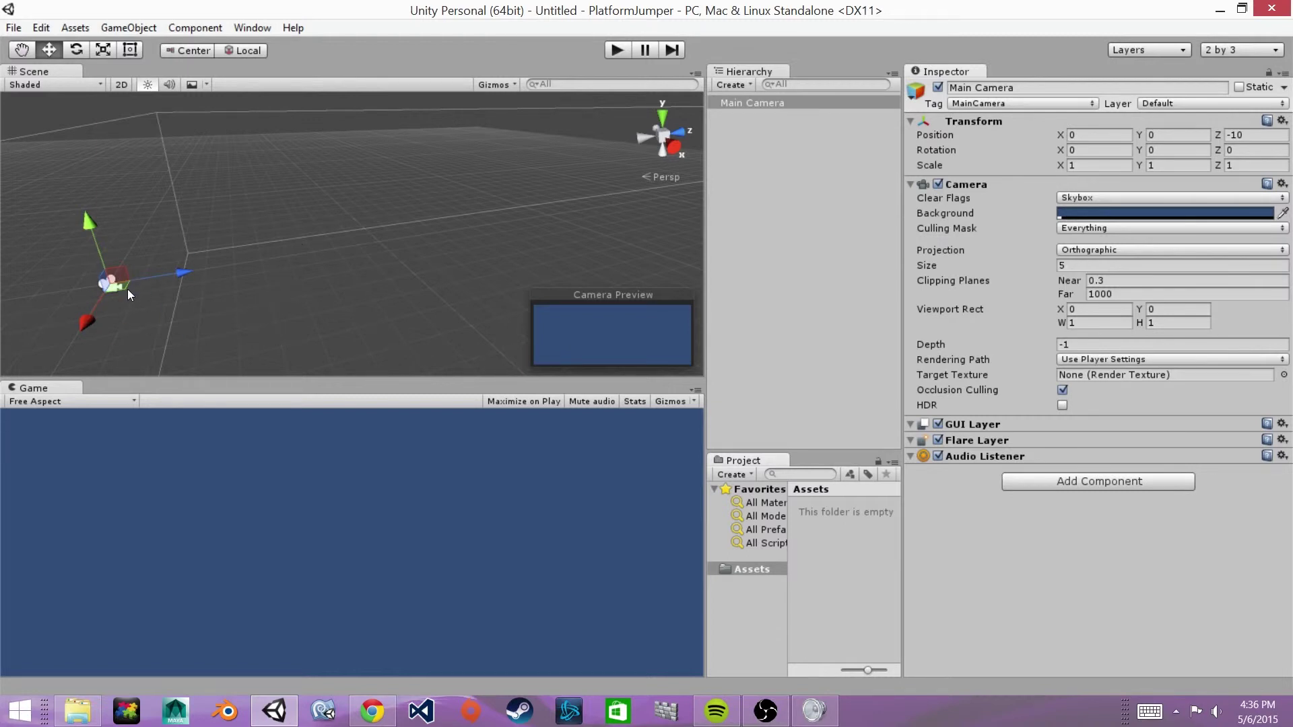
- Set the Main Camera's projection to Perspective and examine the shape of its view volume in the scene
mouse_move(927, 137)
left_click(1155, 251)
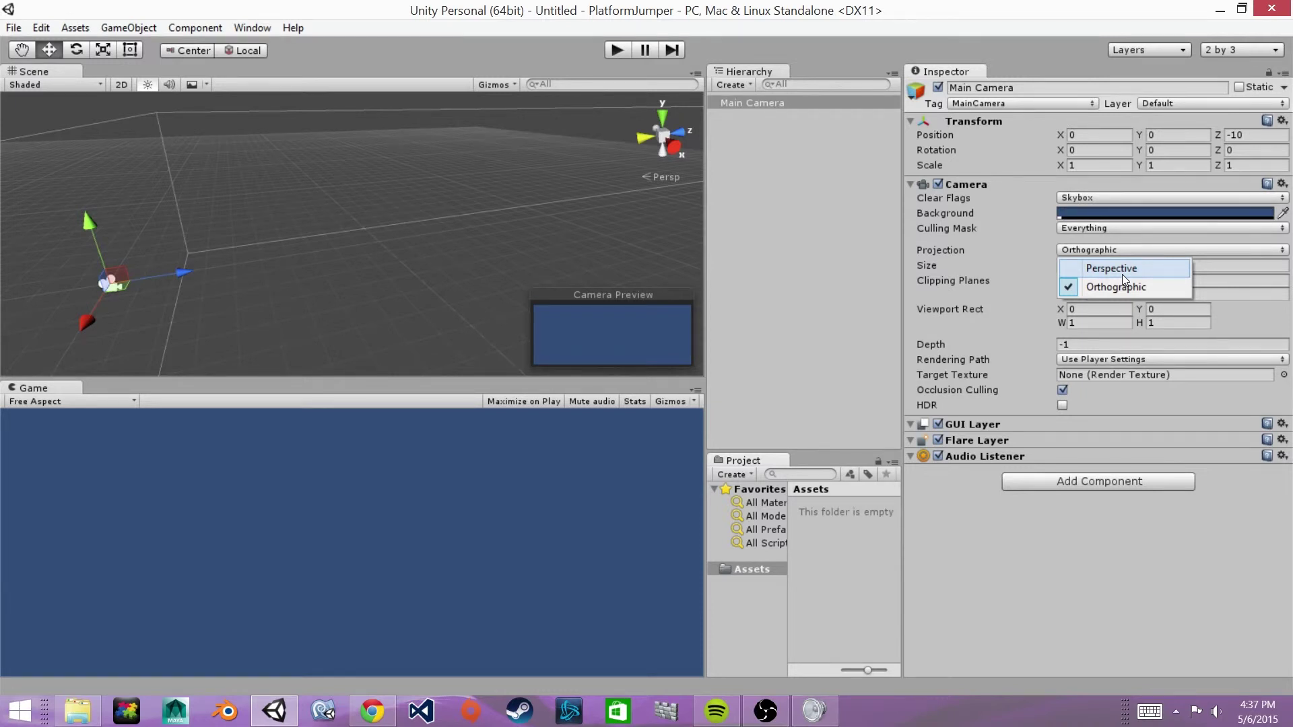
left_click(1122, 274)
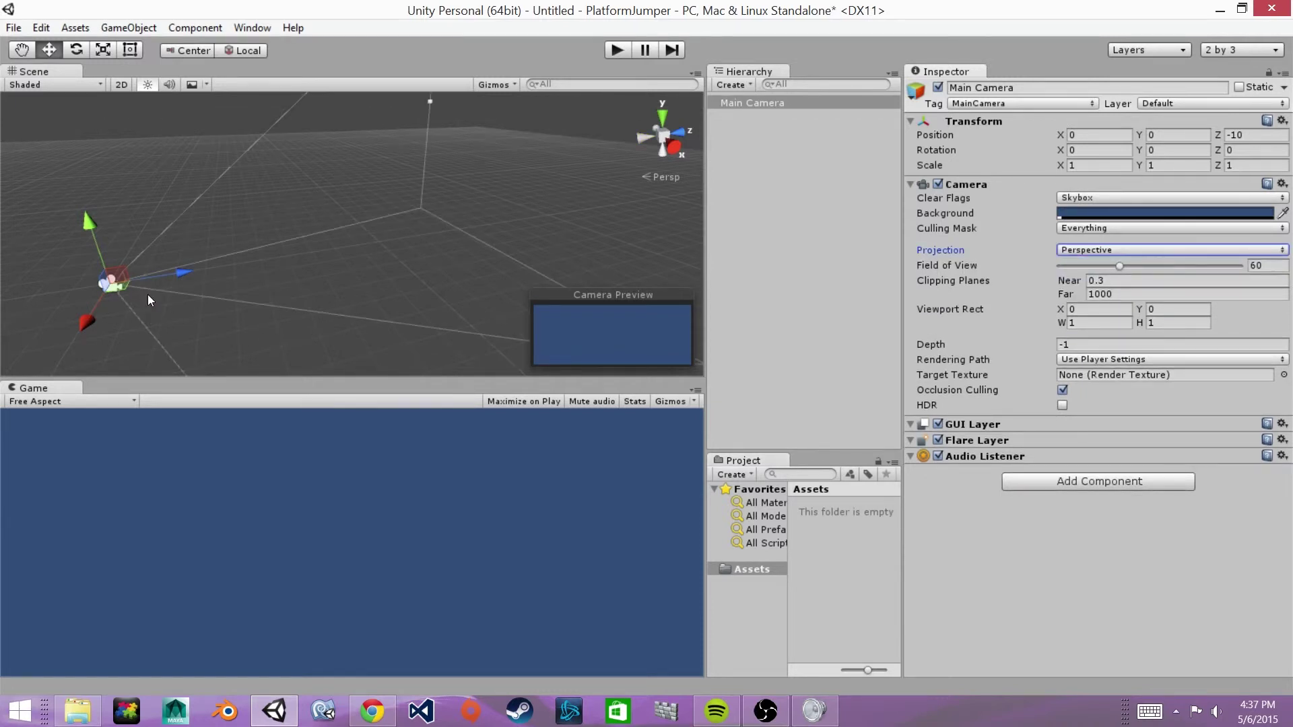
middle_click_drag(148, 294, 474, 245)
left_click_drag(473, 245, 409, 216, "alt")
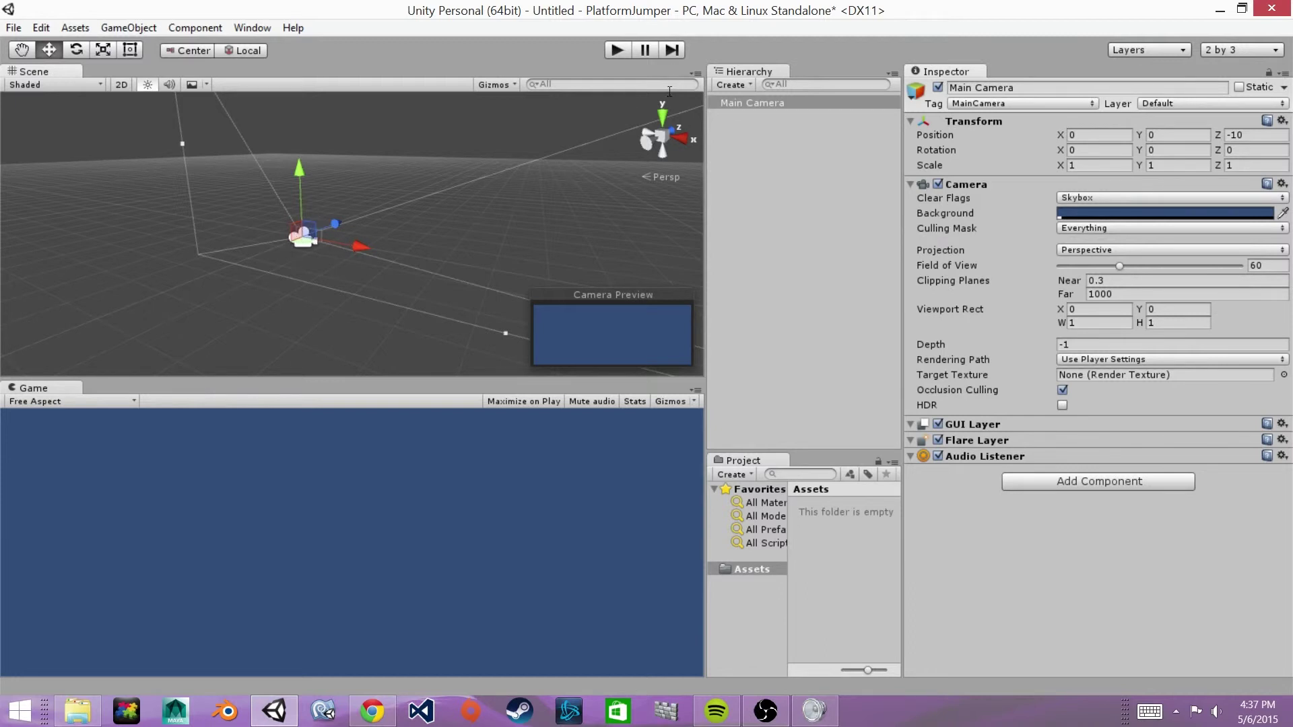
- Return the Main Camera's projection to Orthographic and inspect its view volume in the scene
left_click(1187, 252)
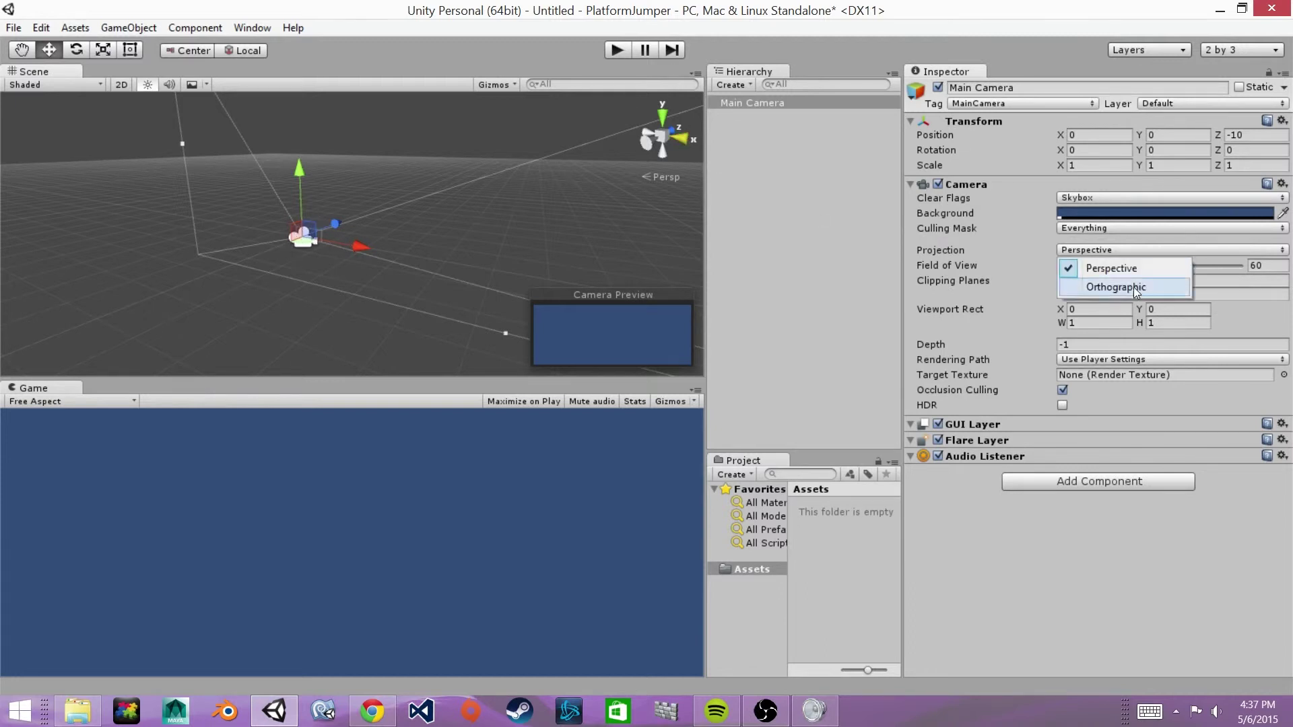
left_click(1134, 287)
left_click_drag(462, 251, 321, 244, "alt")
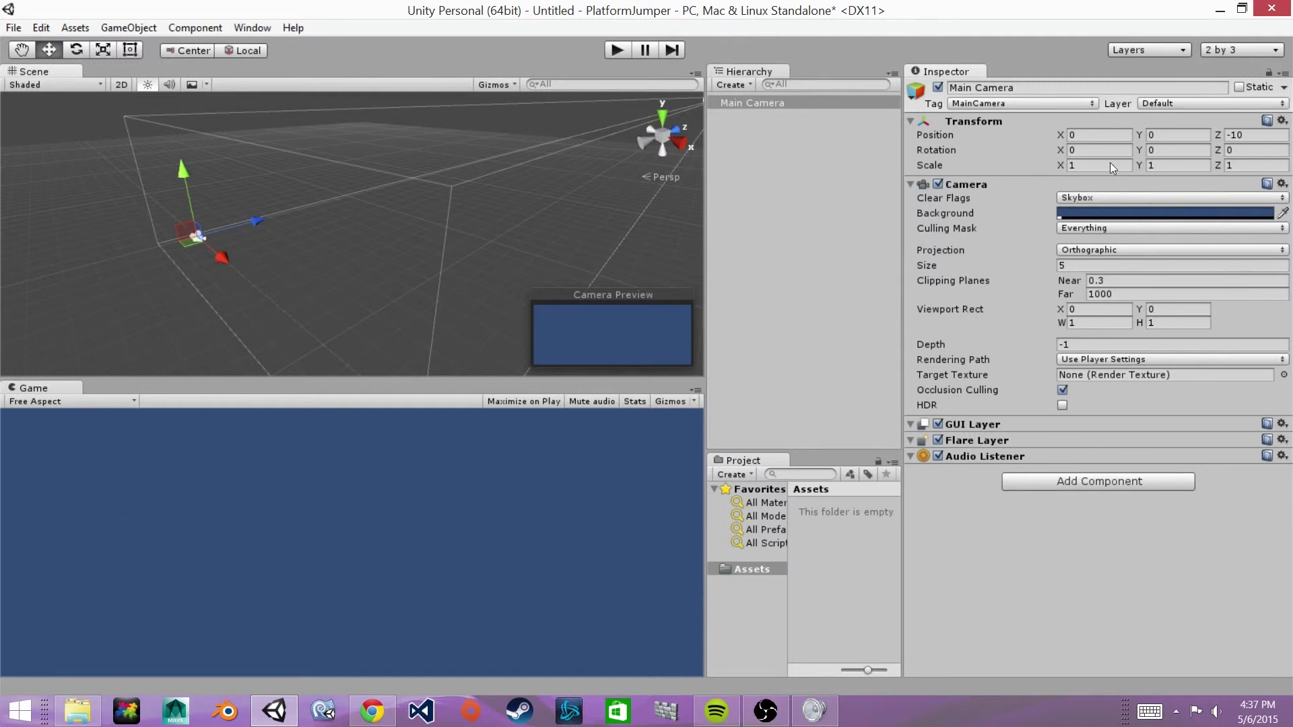
- Try a green background colour on the Main Camera and bring the hue back to blue
left_click(1145, 213)
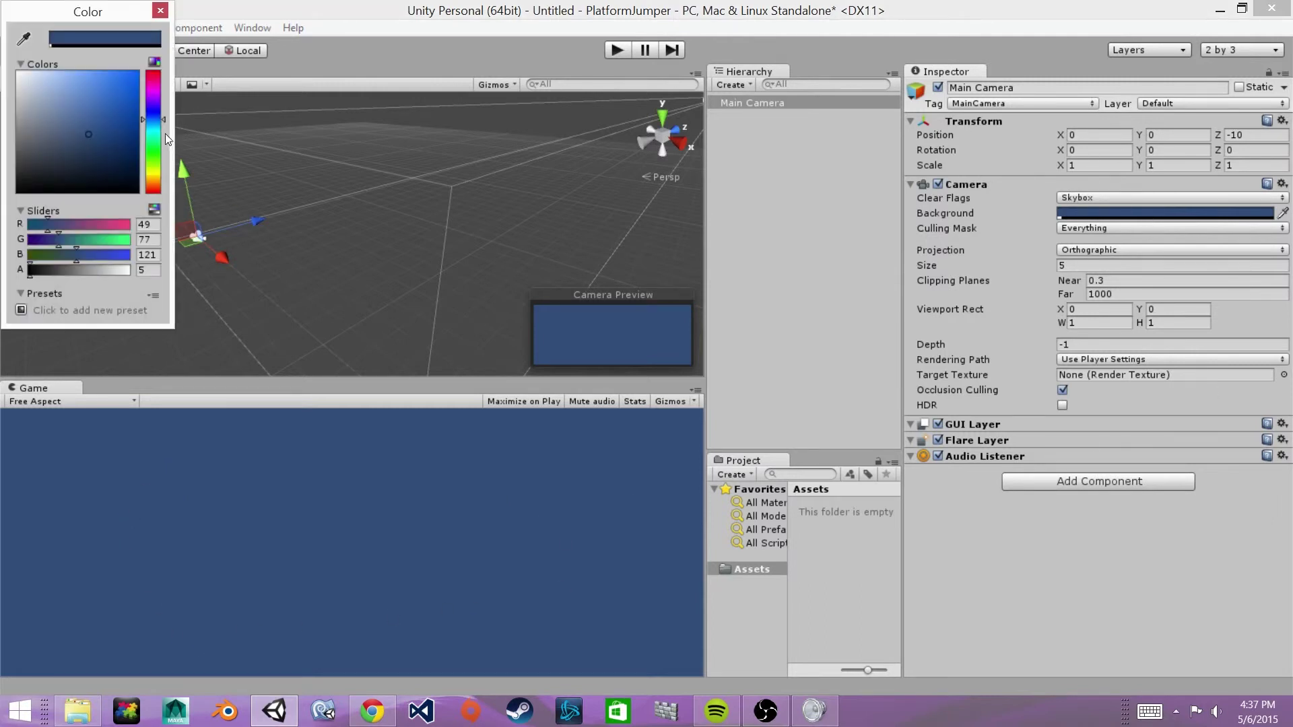
mouse_move(156, 137)
left_mouse_down()
mouse_move(154, 155)
mouse_move(159, 139)
left_mouse_up()
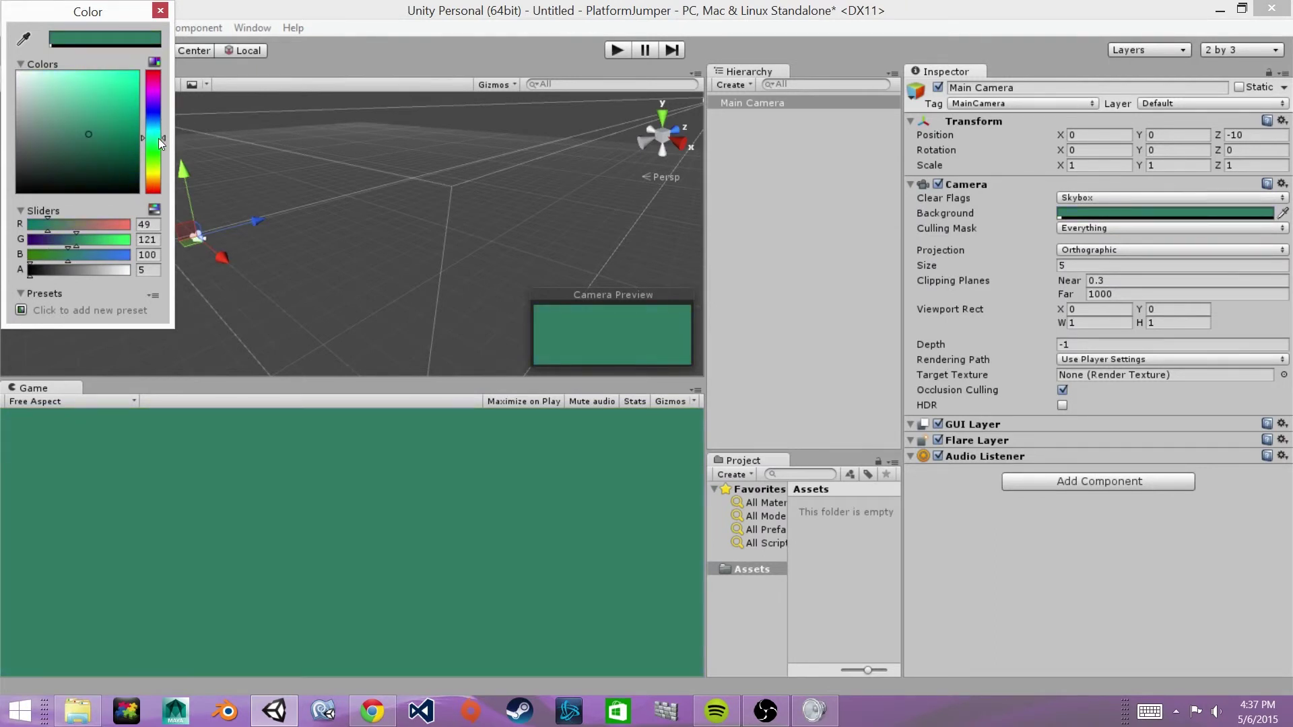
mouse_move(159, 139)
left_mouse_down()
mouse_move(164, 152)
mouse_move(160, 120)
left_mouse_up()
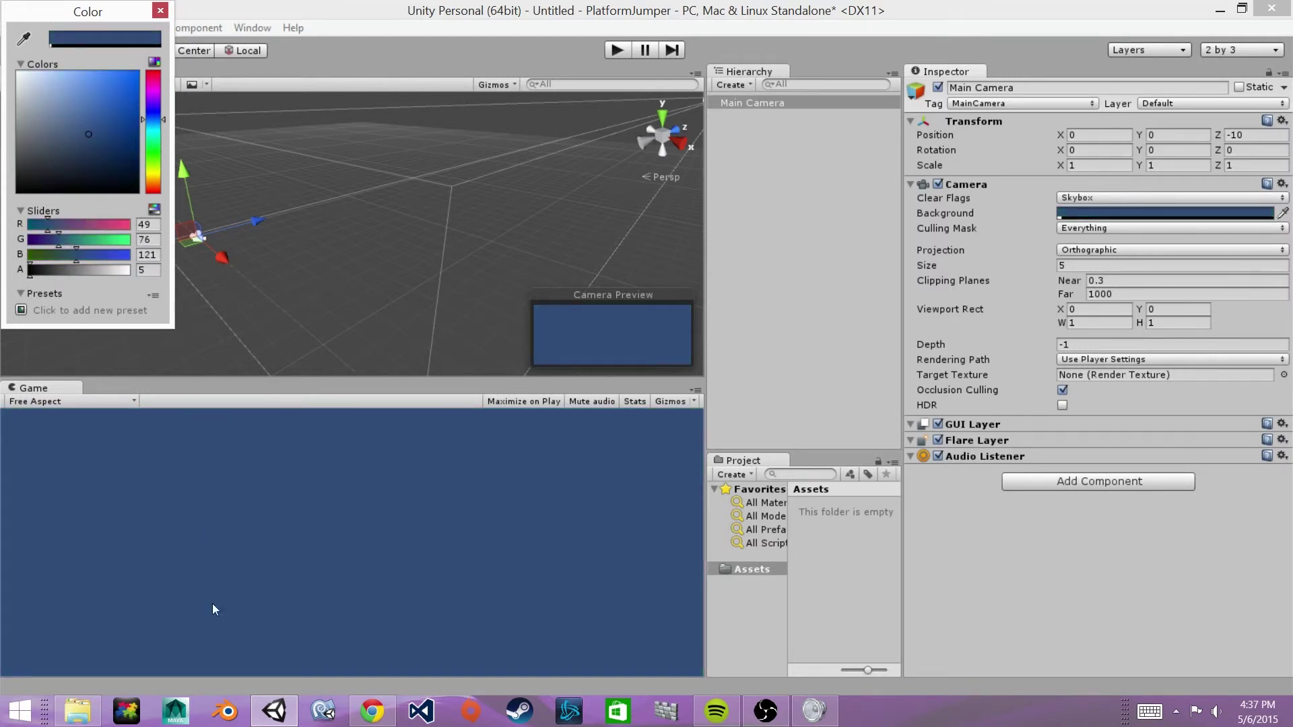
left_click(160, 10)
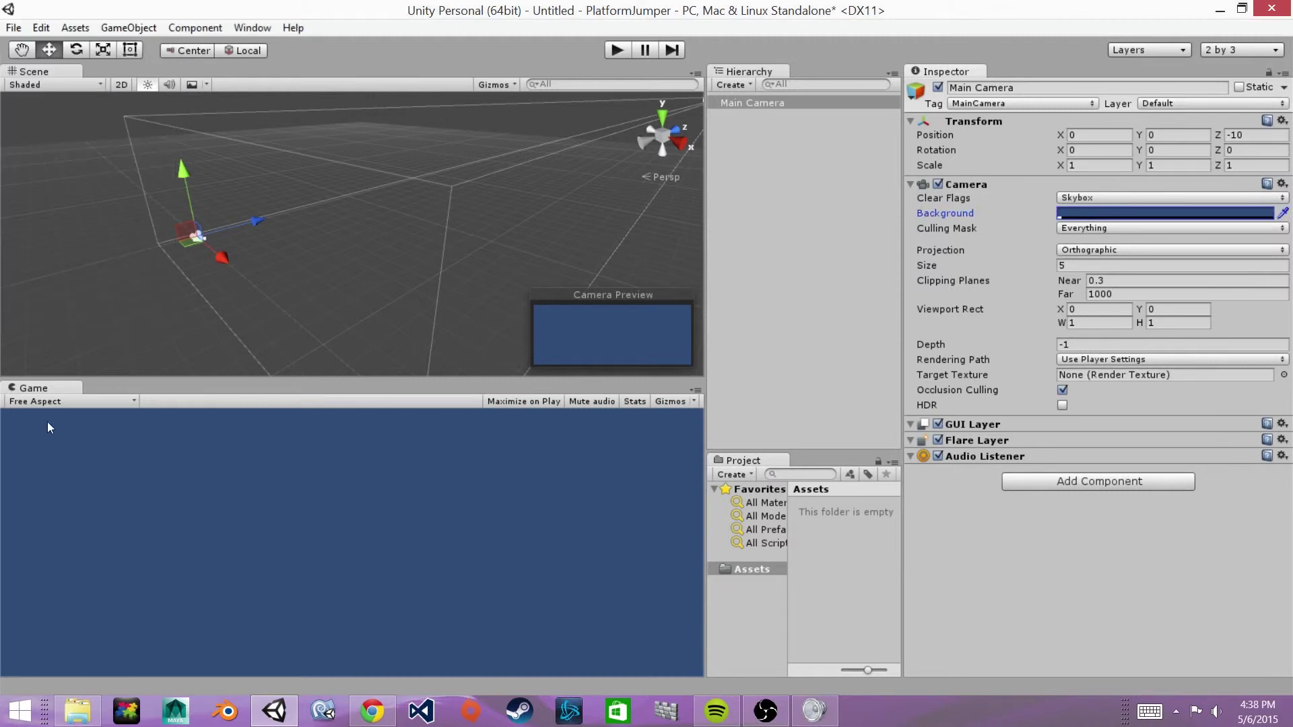
- Add a custom Game view preset of type Aspect Ratio with width 9 and height 16
left_click(90, 413)
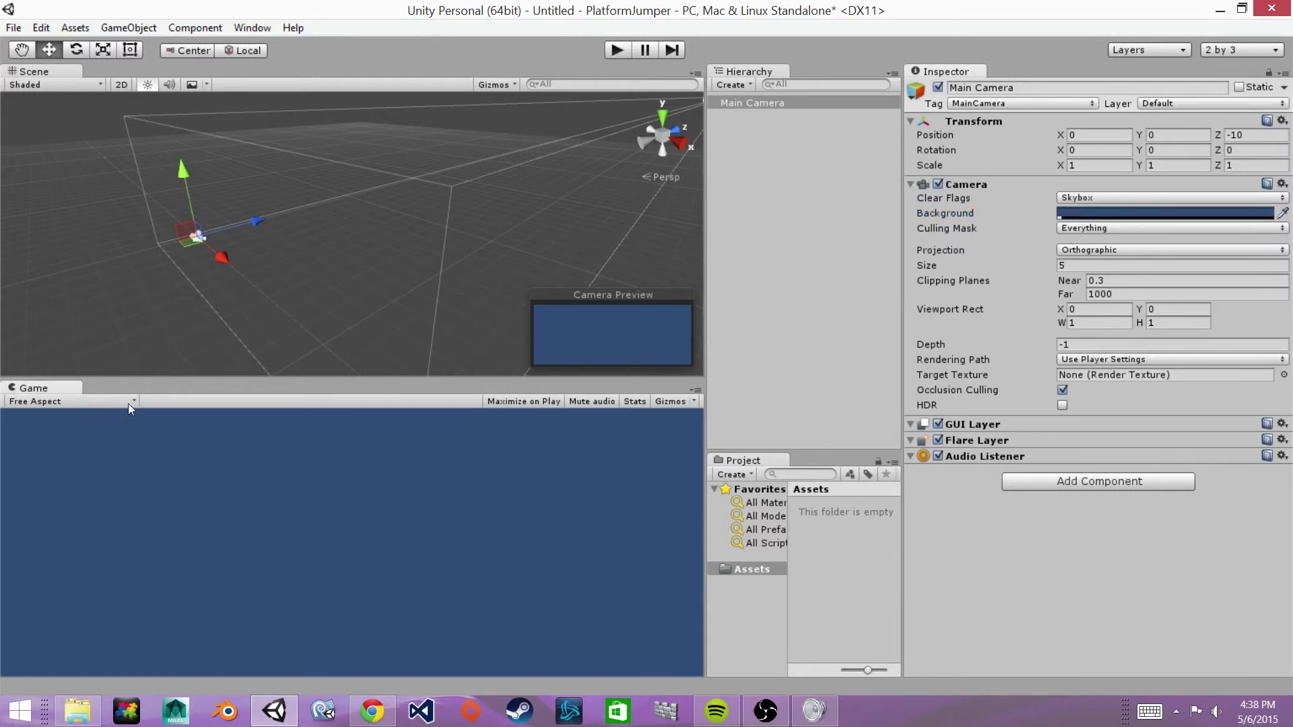
left_click(130, 402)
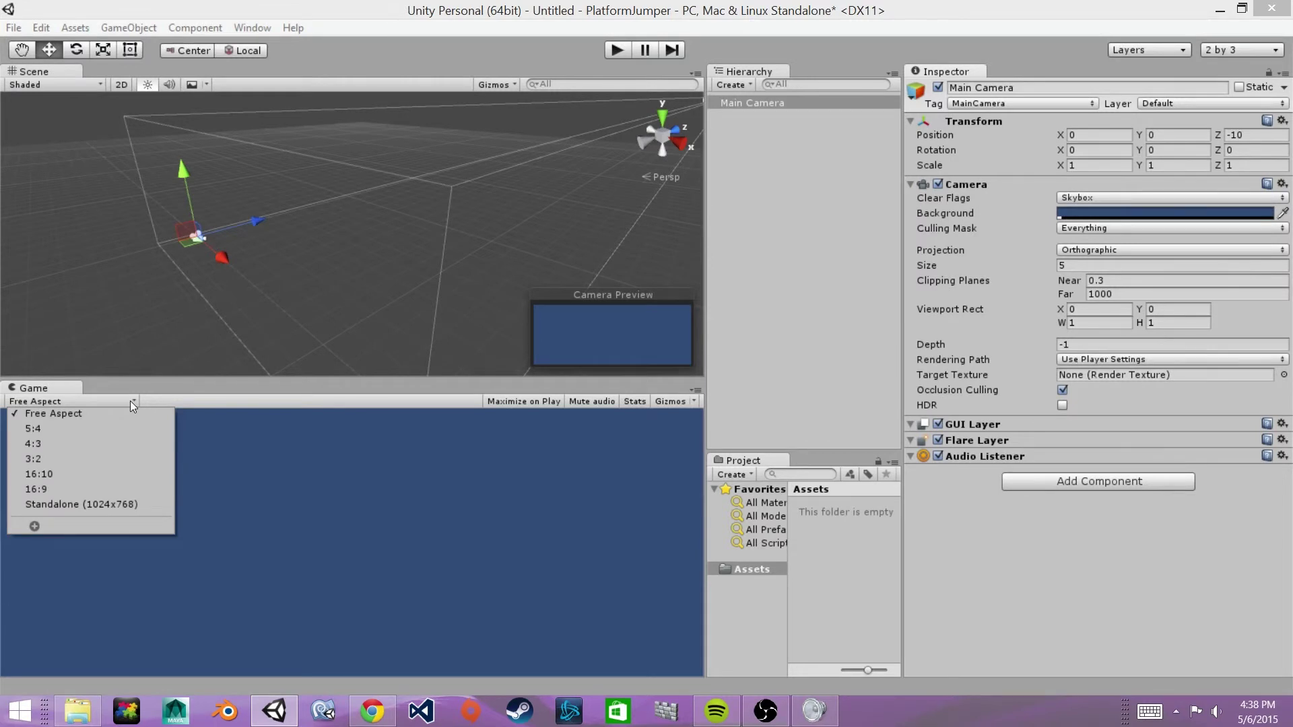
left_click(35, 525)
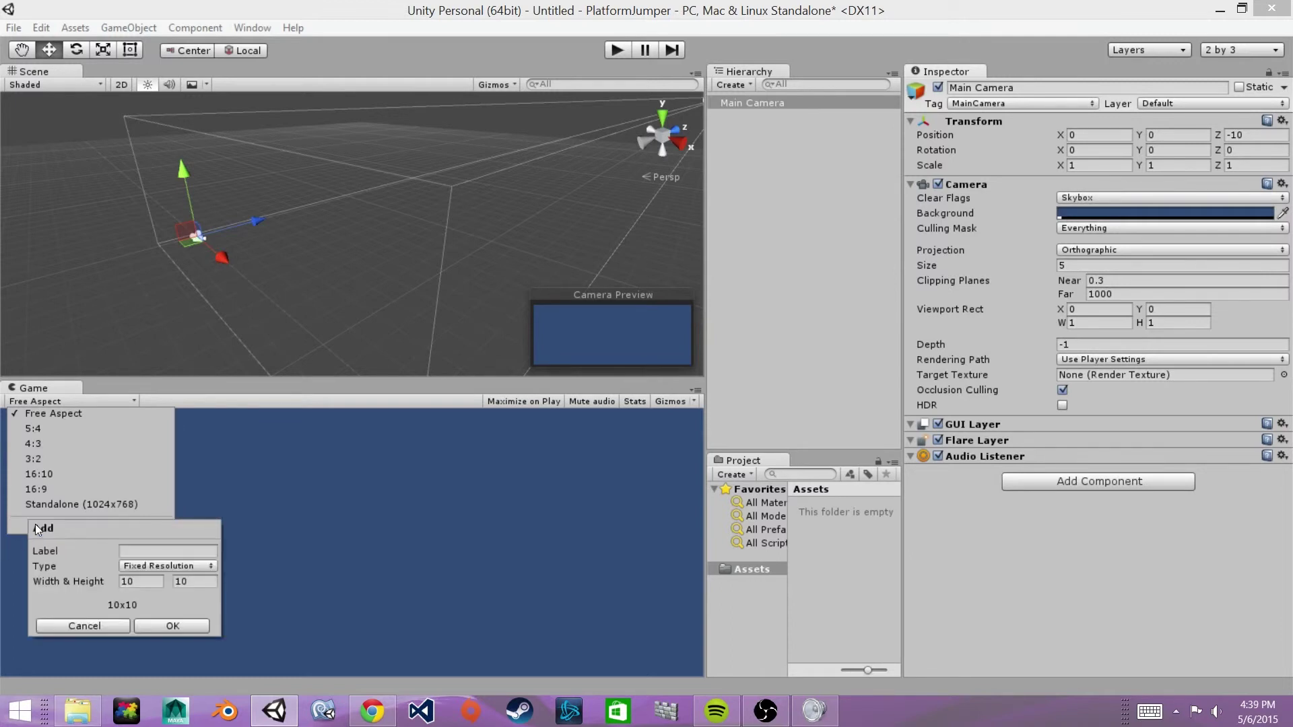
left_click(151, 564)
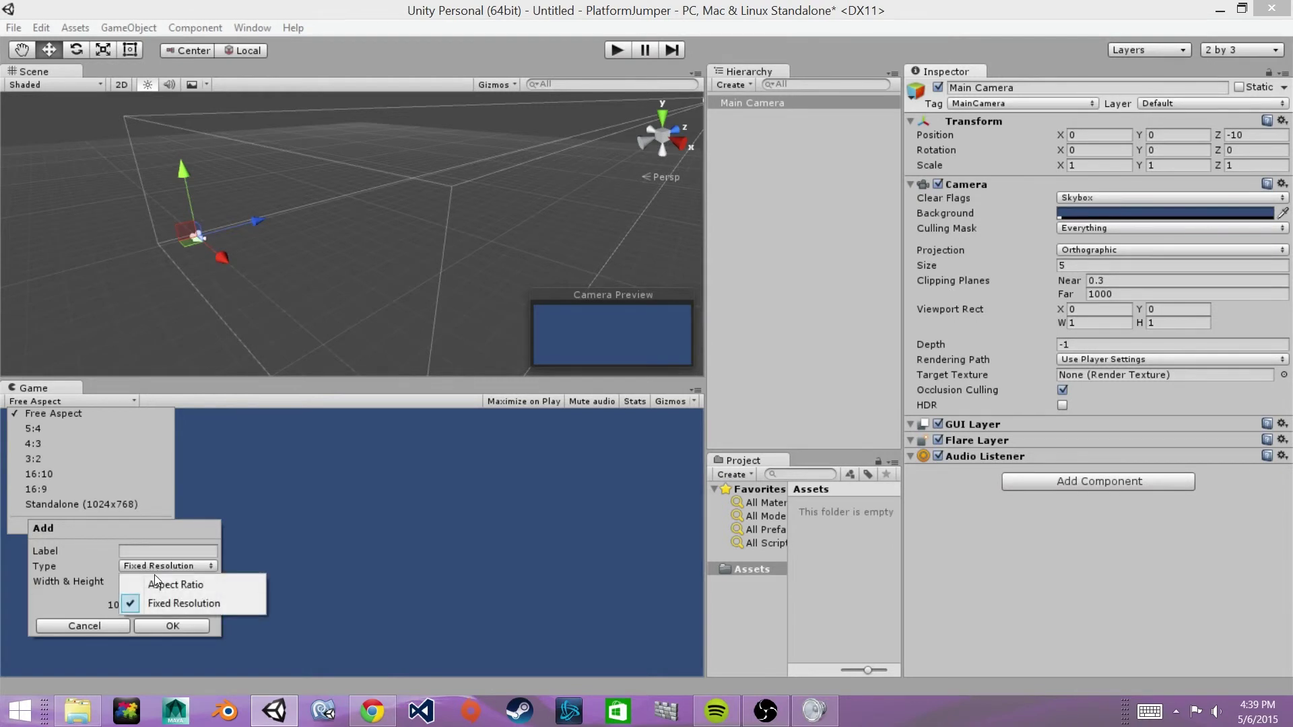
left_click(156, 585)
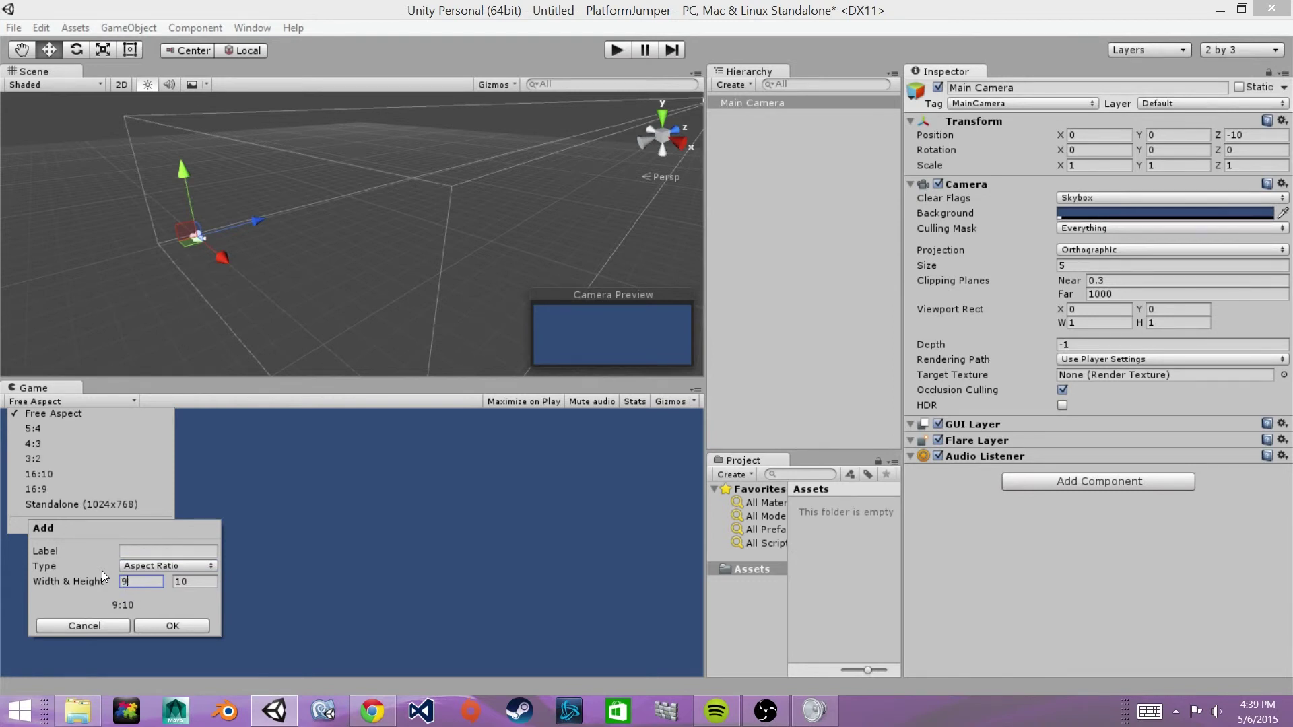
key("Tab")
type("16")
left_click(189, 626)
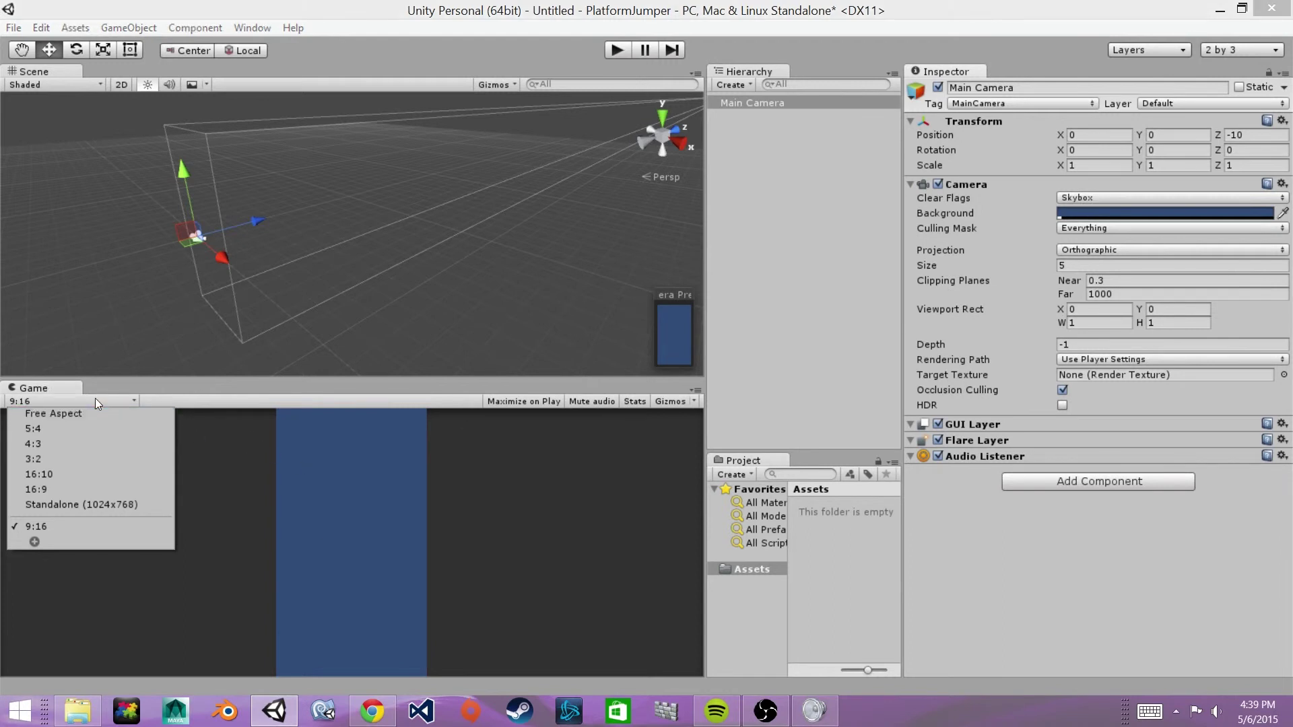
- Dock the Game view as a tall pane to the left of the Scene view and widen it
left_click(119, 402)
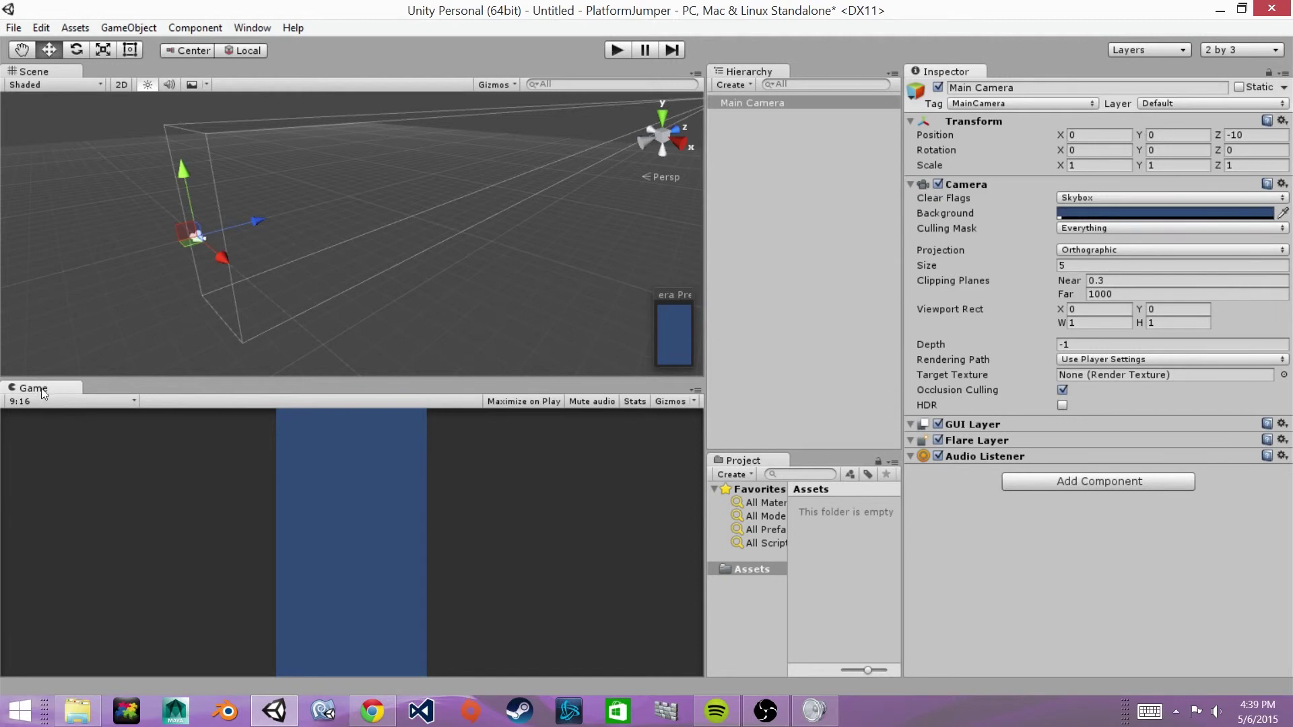
left_click_drag(43, 387, 164, 221)
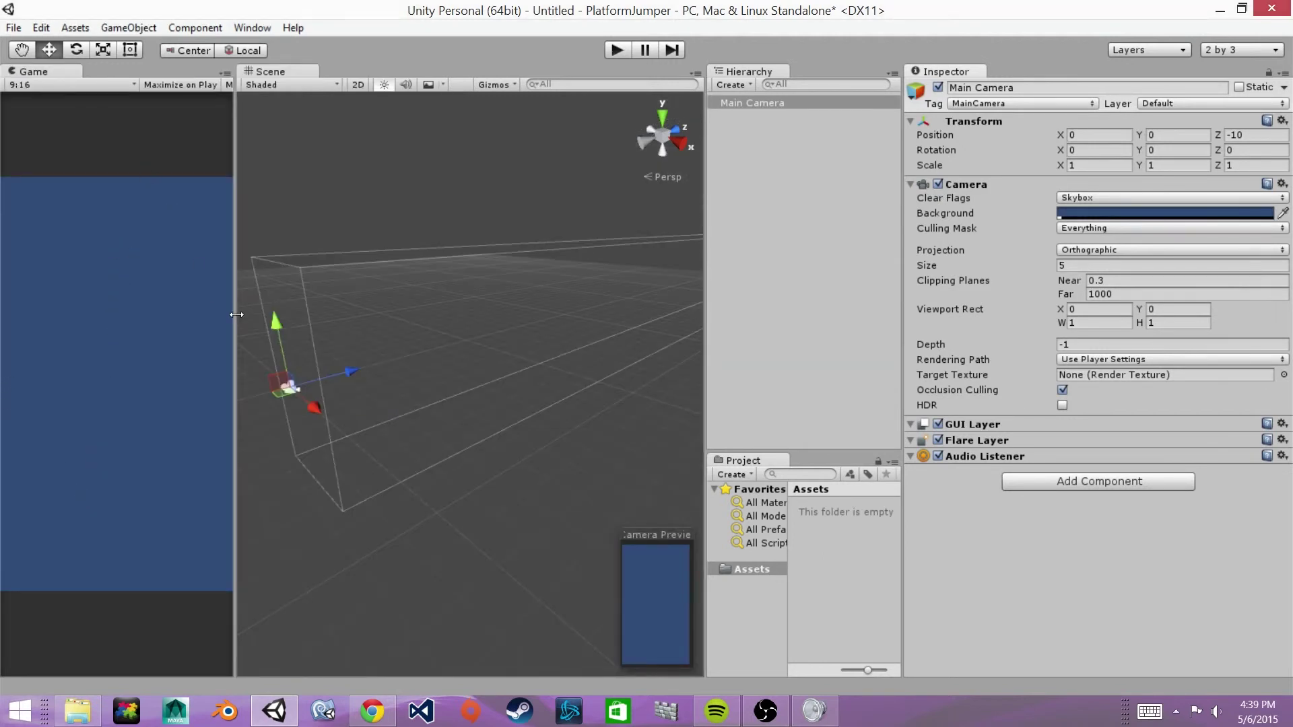
left_click_drag(237, 315, 315, 315)
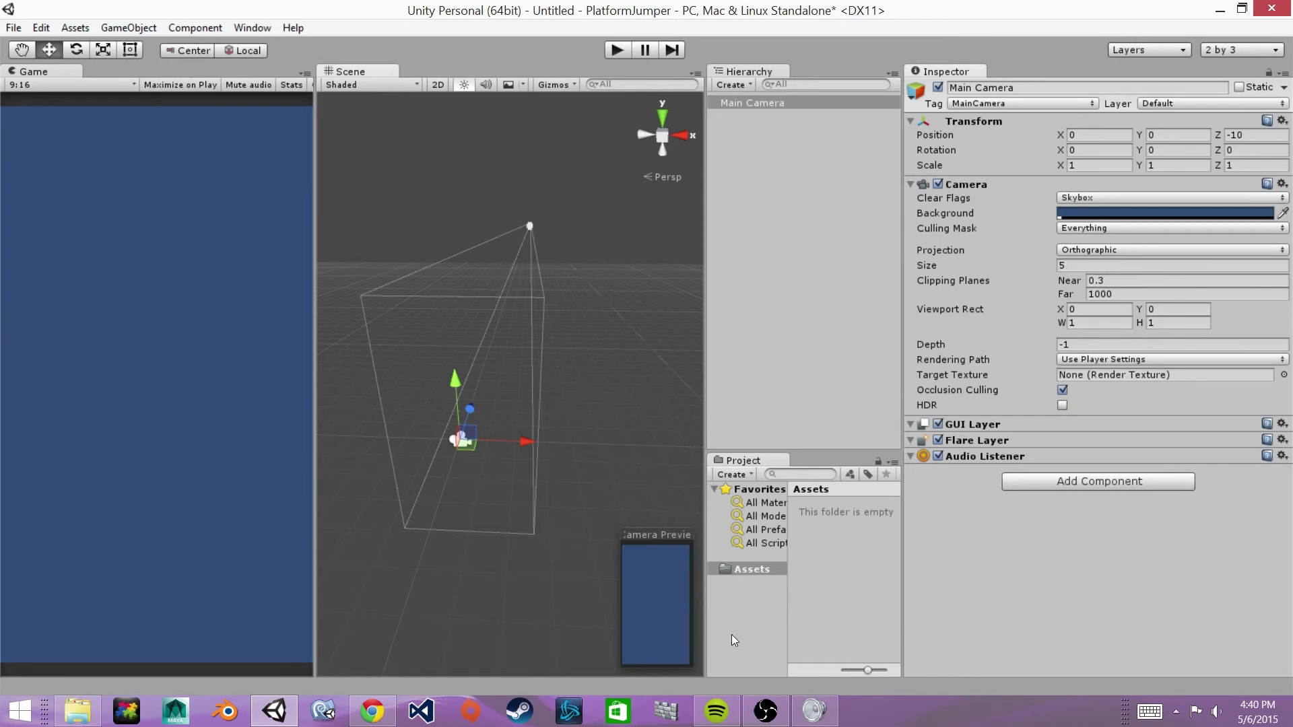
- Create a folder named Sprite in the project's Assets folder
left_click(721, 569)
right_click(746, 568)
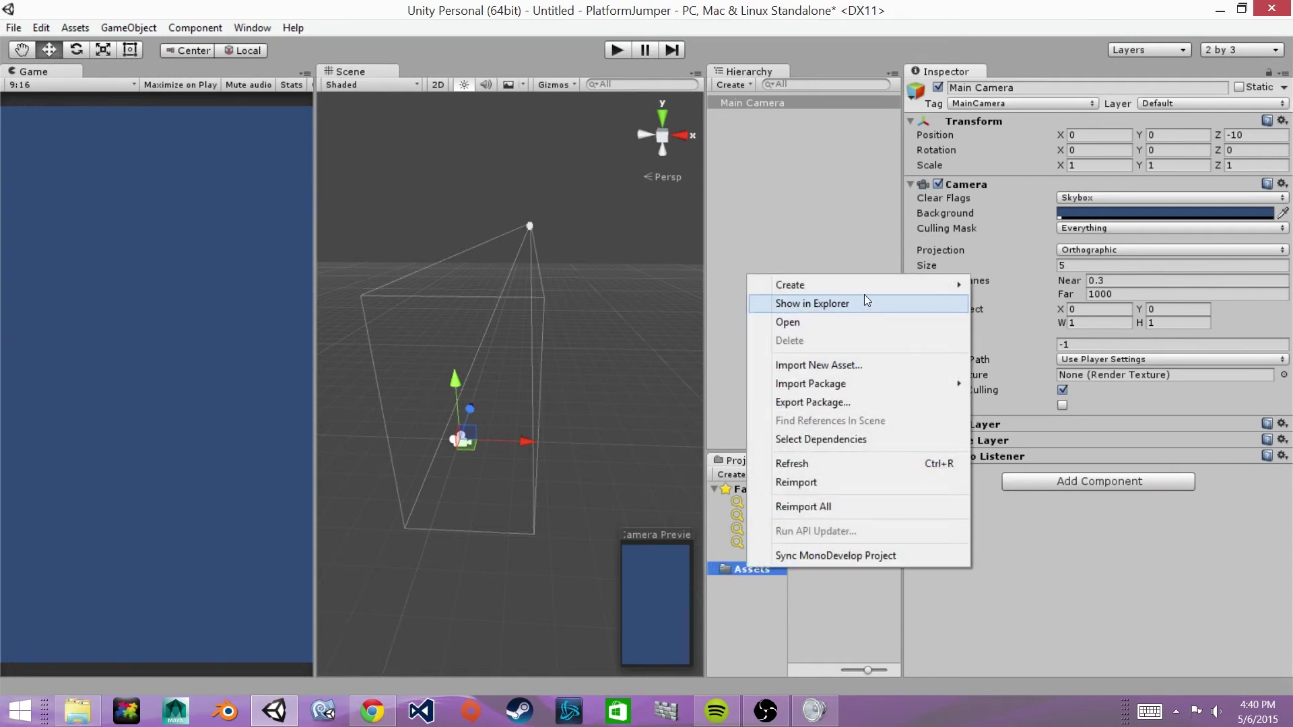
mouse_move(866, 291)
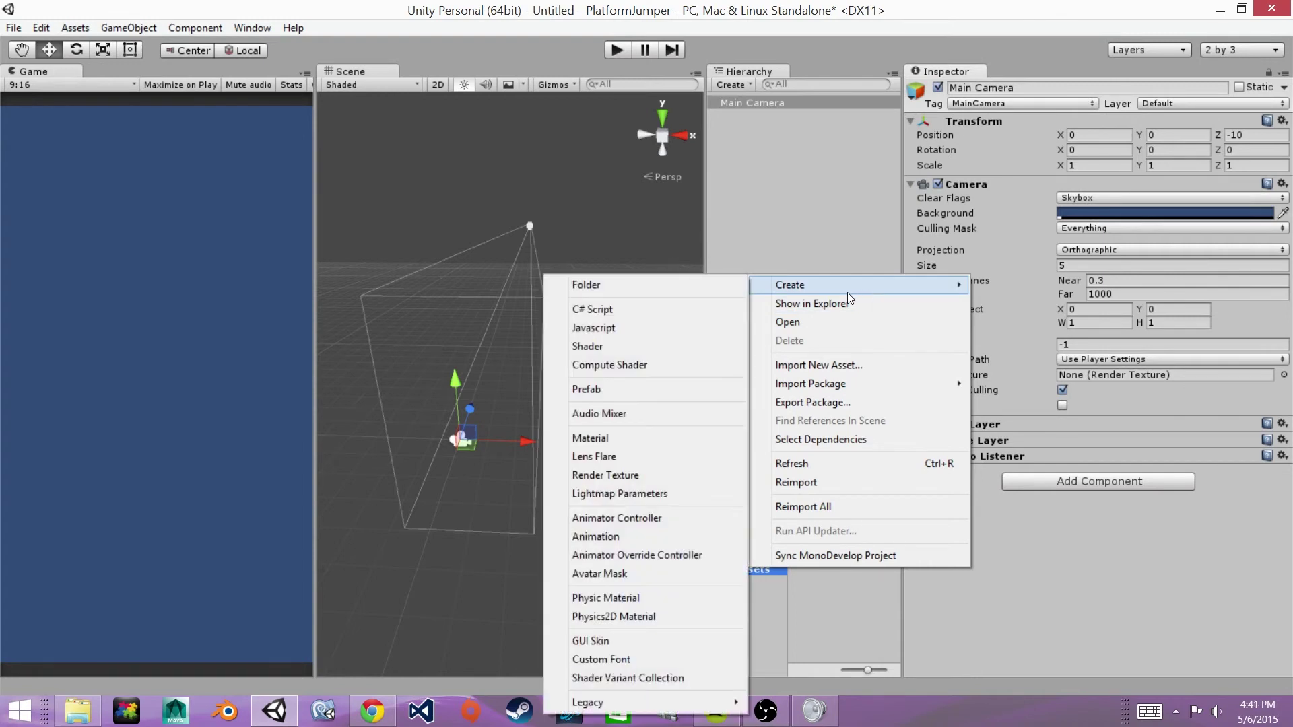
left_click(631, 289)
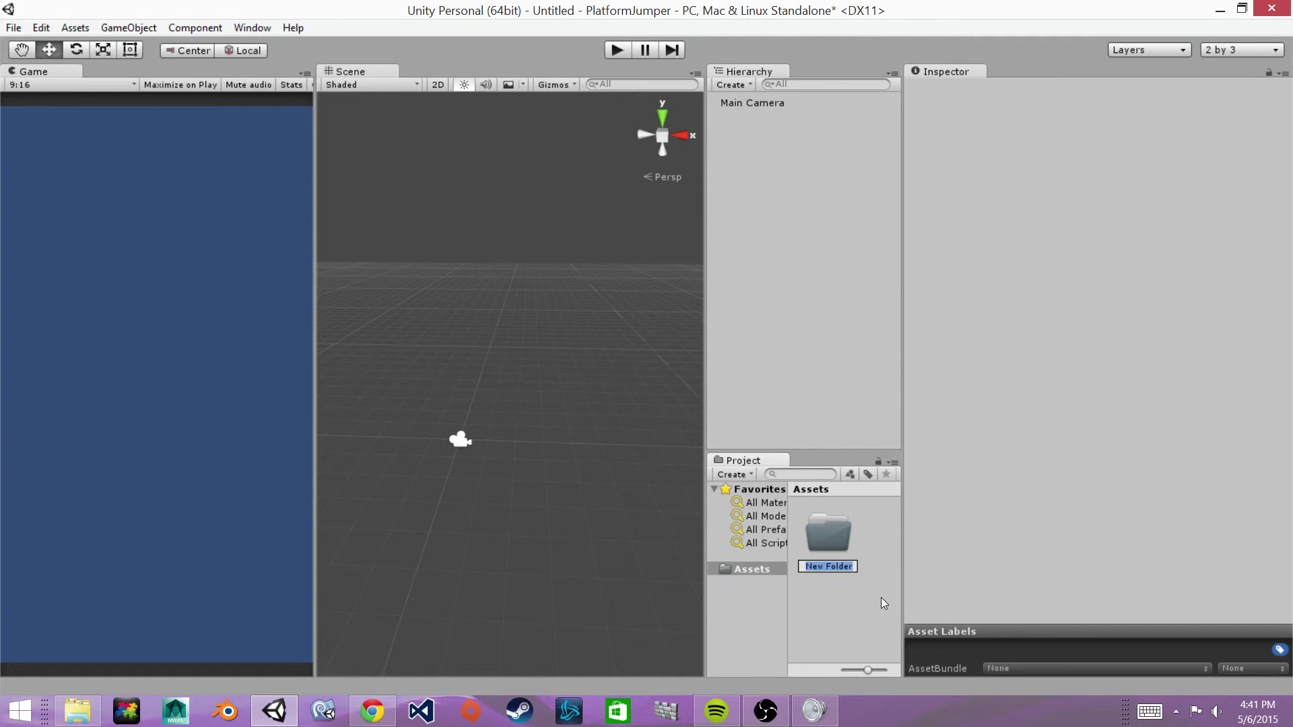
type("Sprite")
key("Return")
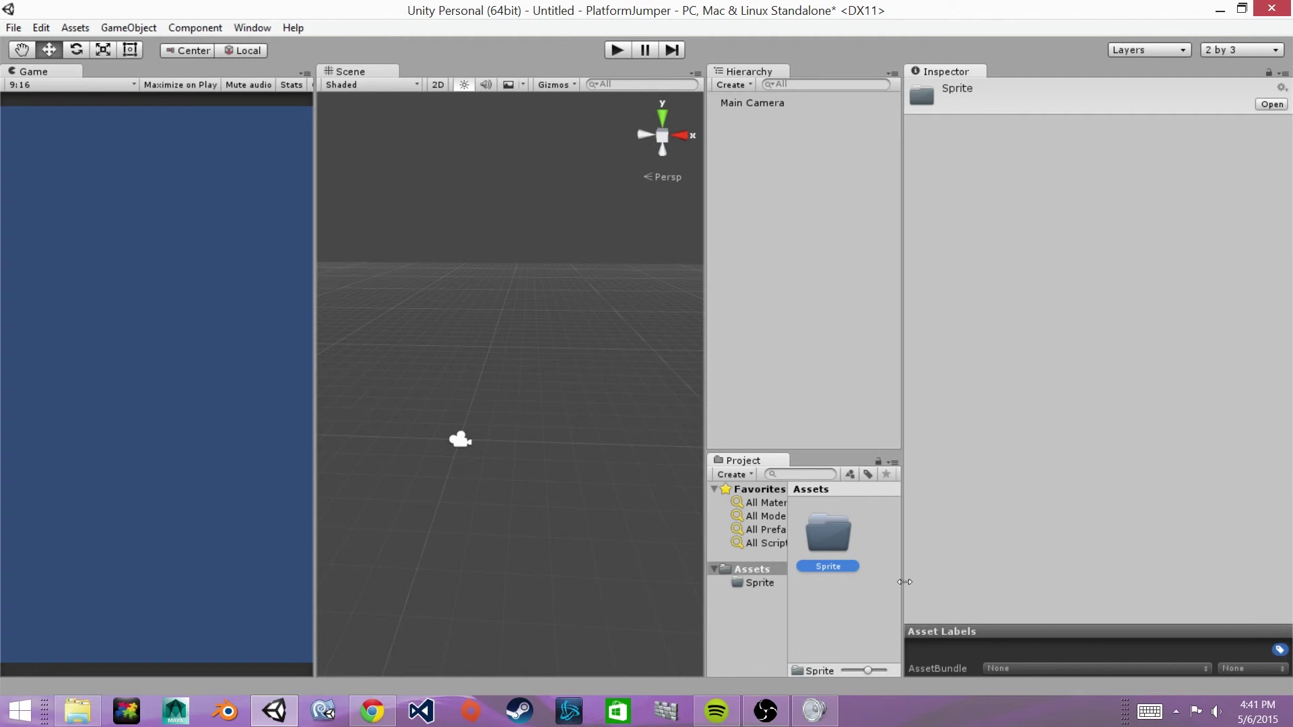
- Create a folder named Scripts directly under Assets, alongside the Sprite folder
right_click(744, 571)
mouse_move(851, 288)
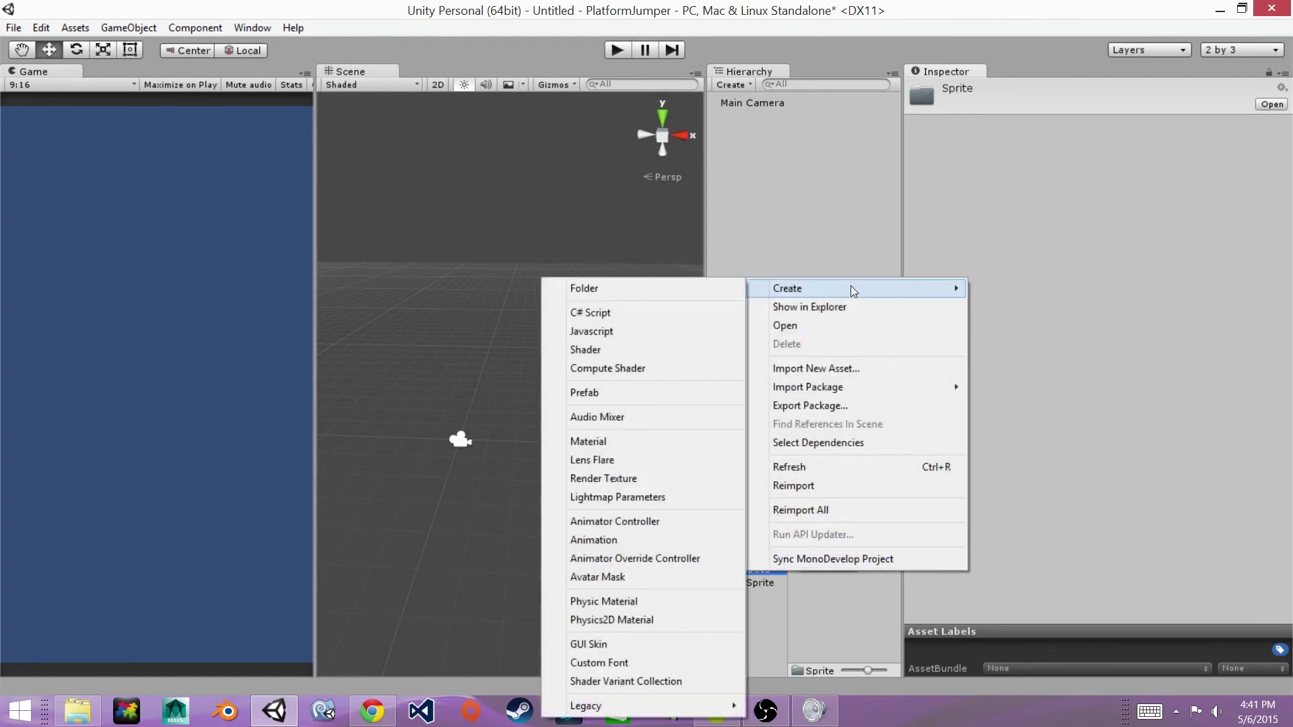
left_click(652, 290)
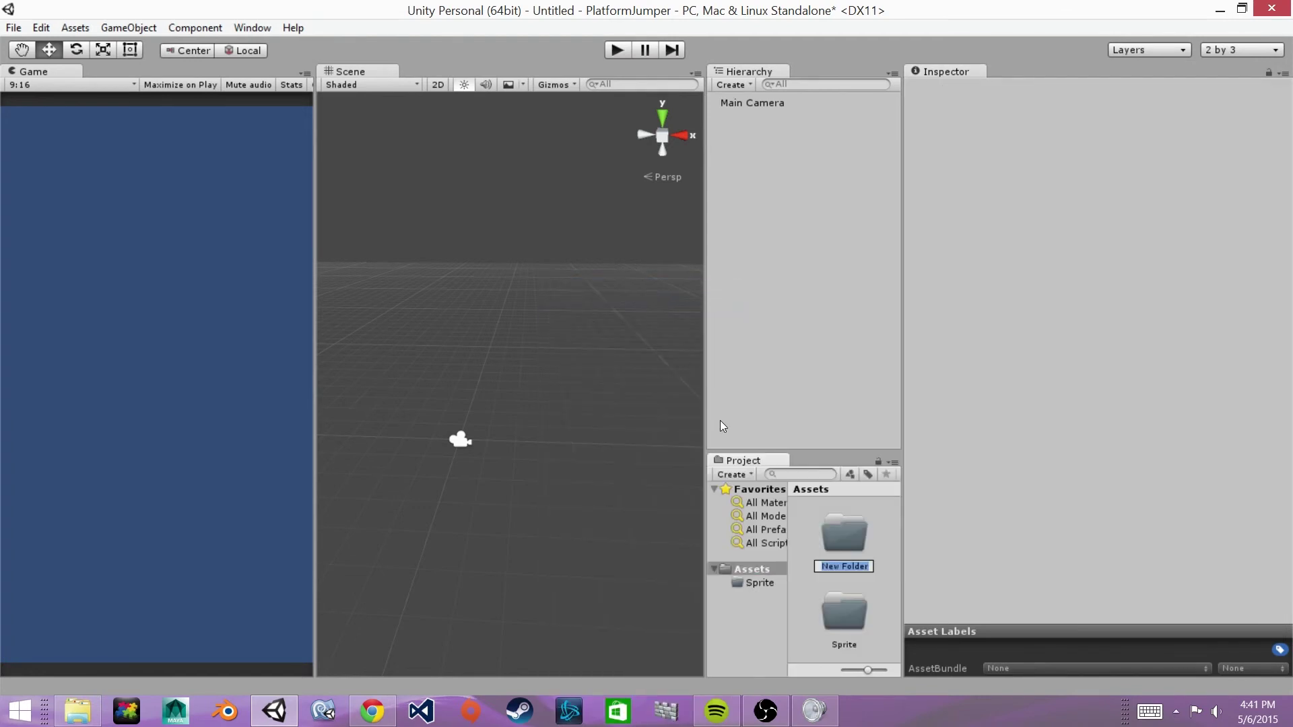
type("Scripts")
key("Return")
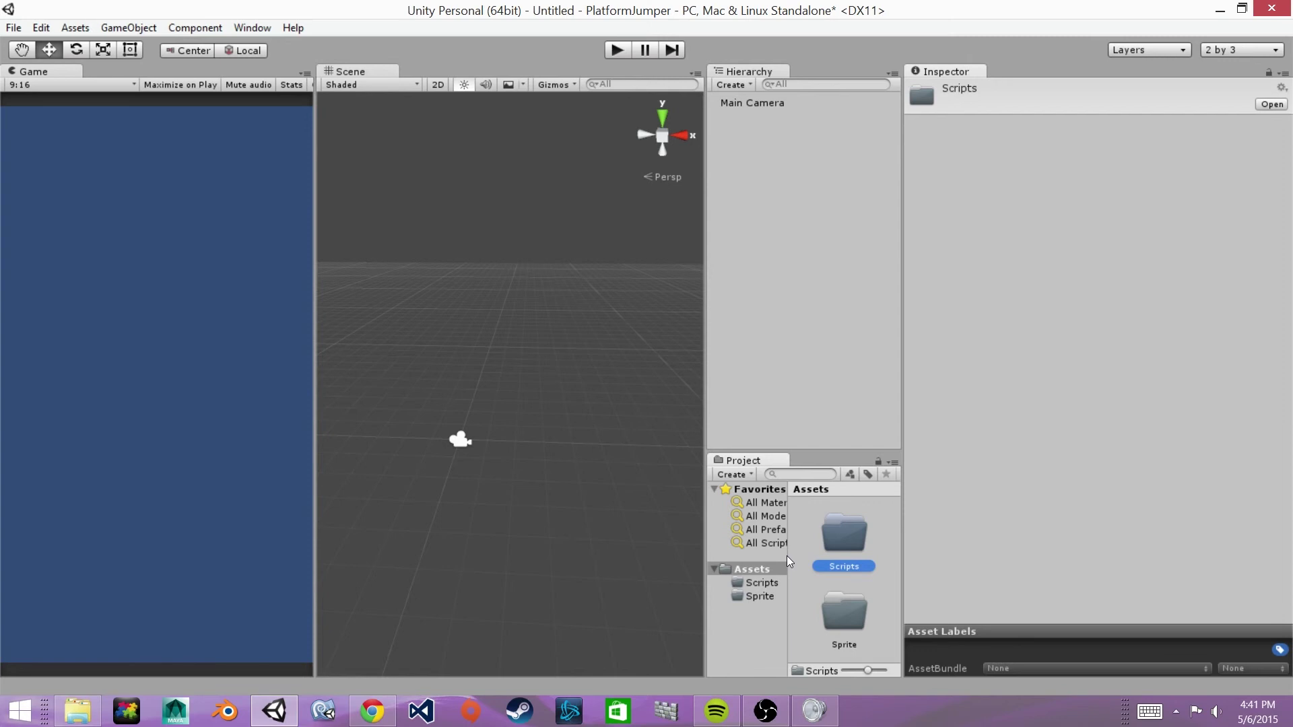
- Add a third folder named Scenes directly under Assets
right_click(765, 569)
mouse_move(812, 283)
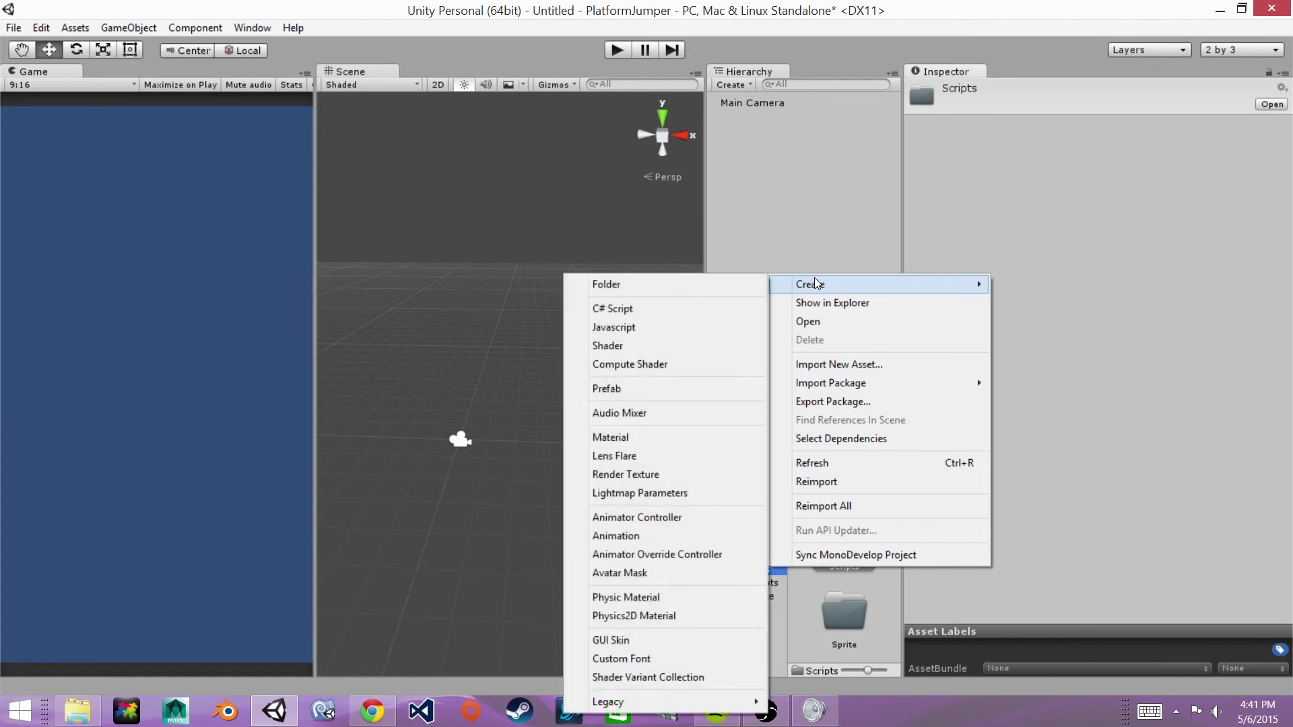
left_click(652, 285)
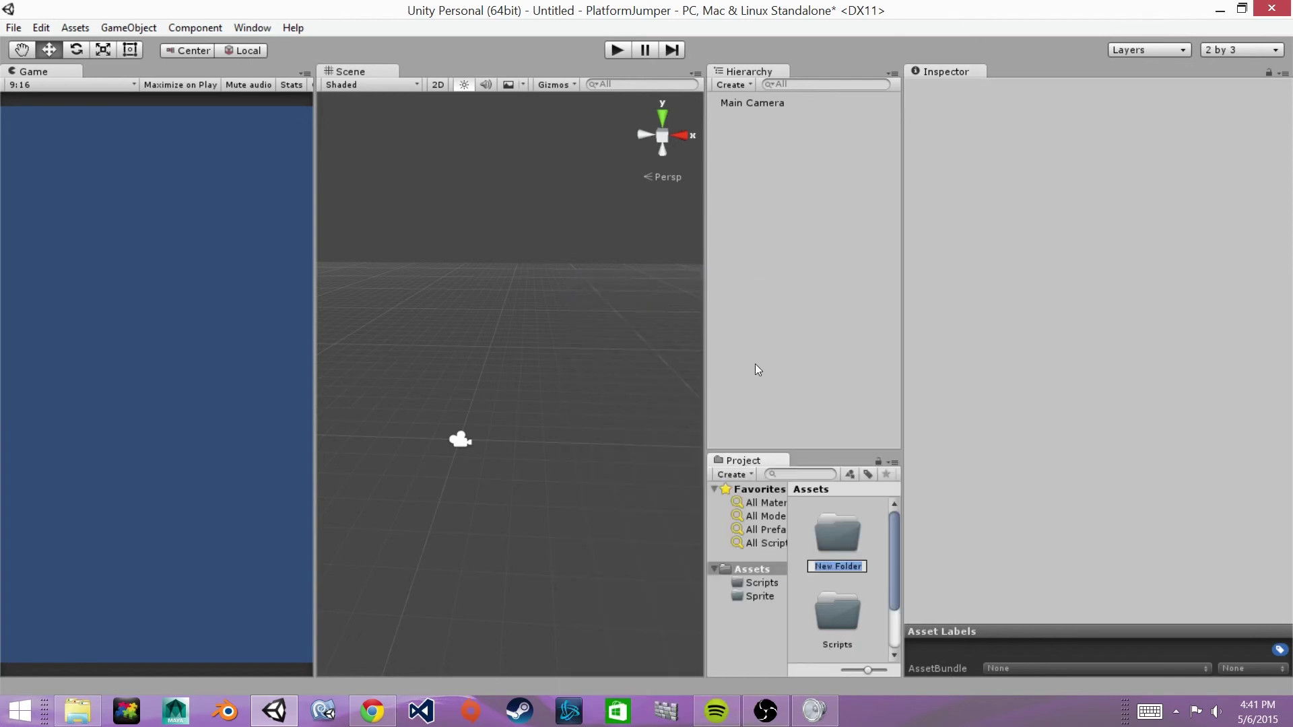
type("Scenes")
key("Return")
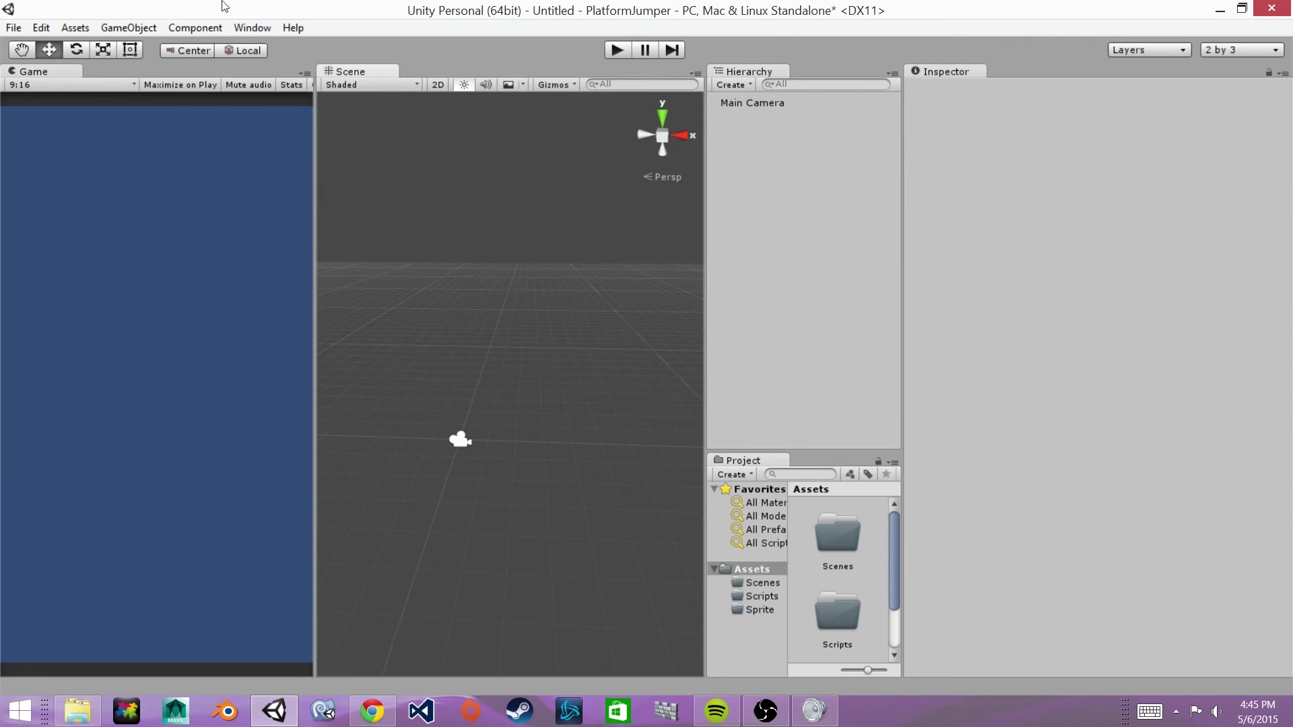
- Save the project, and save the current scene as MainMenu in the Scenes folder under Assets
left_click(13, 27)
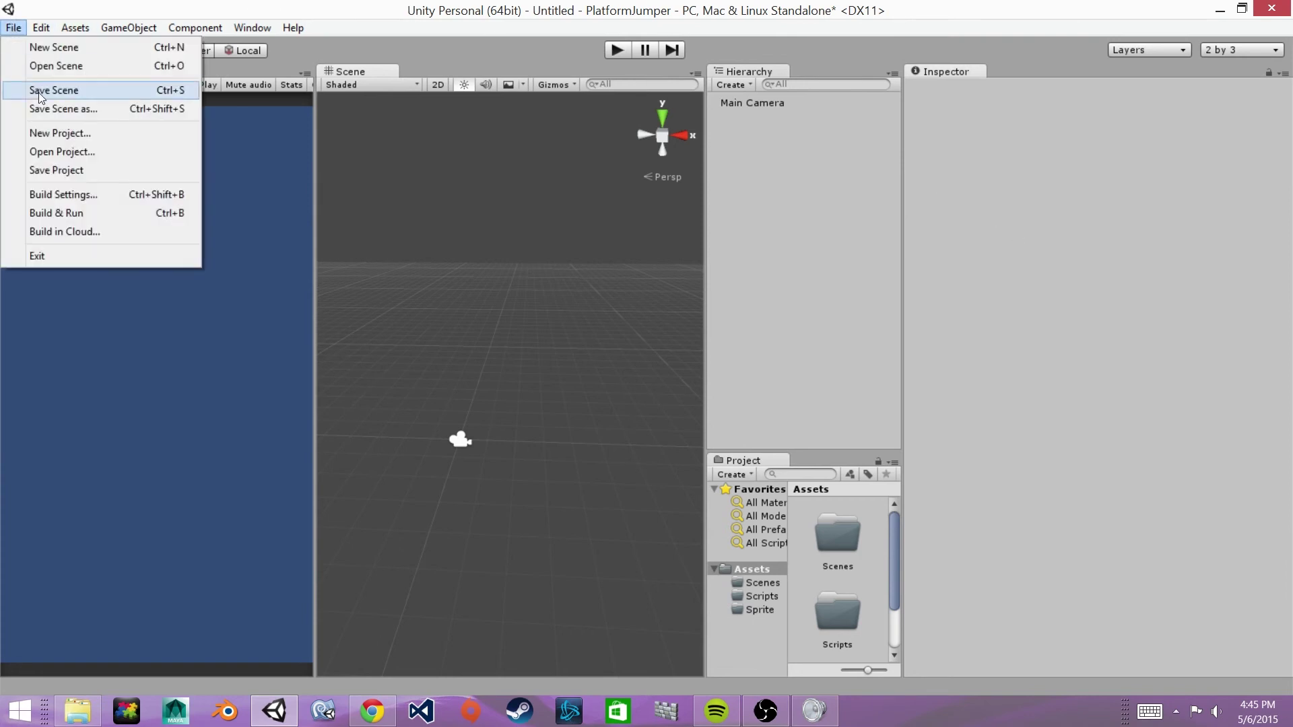
left_click(57, 173)
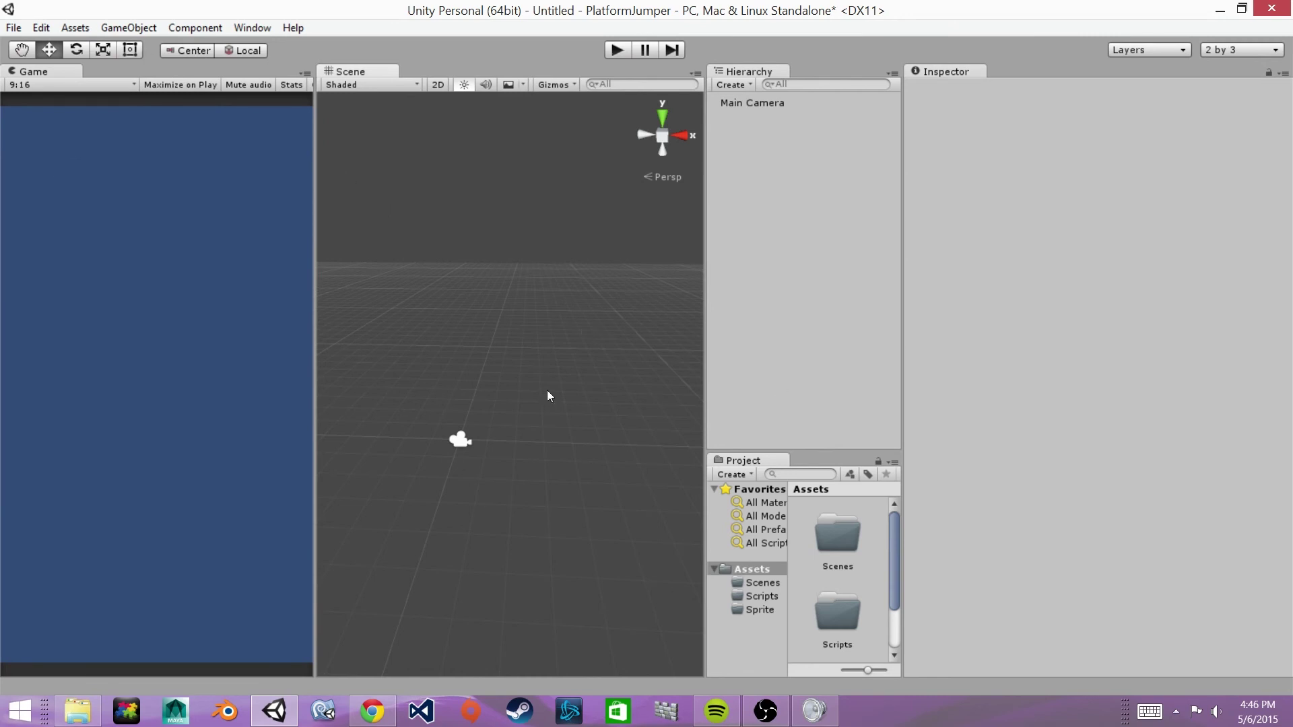
left_click(12, 27)
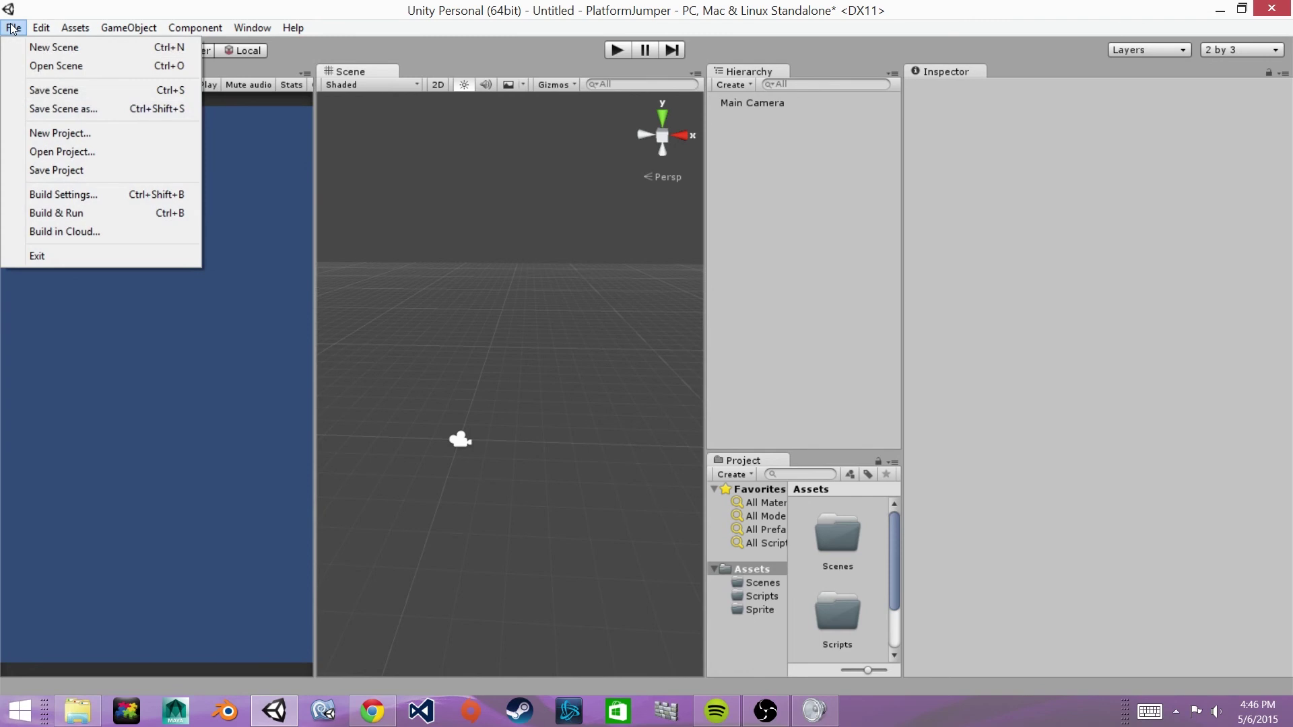
left_click(33, 112)
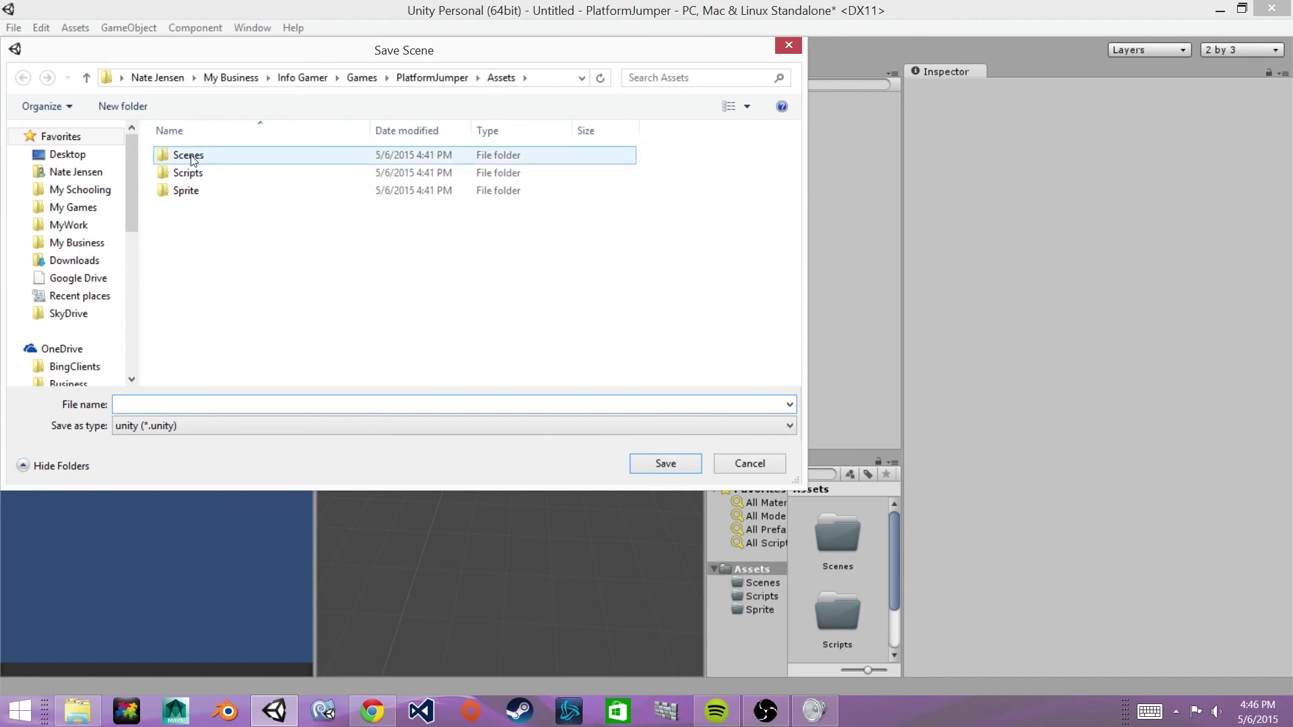
double_click(216, 154)
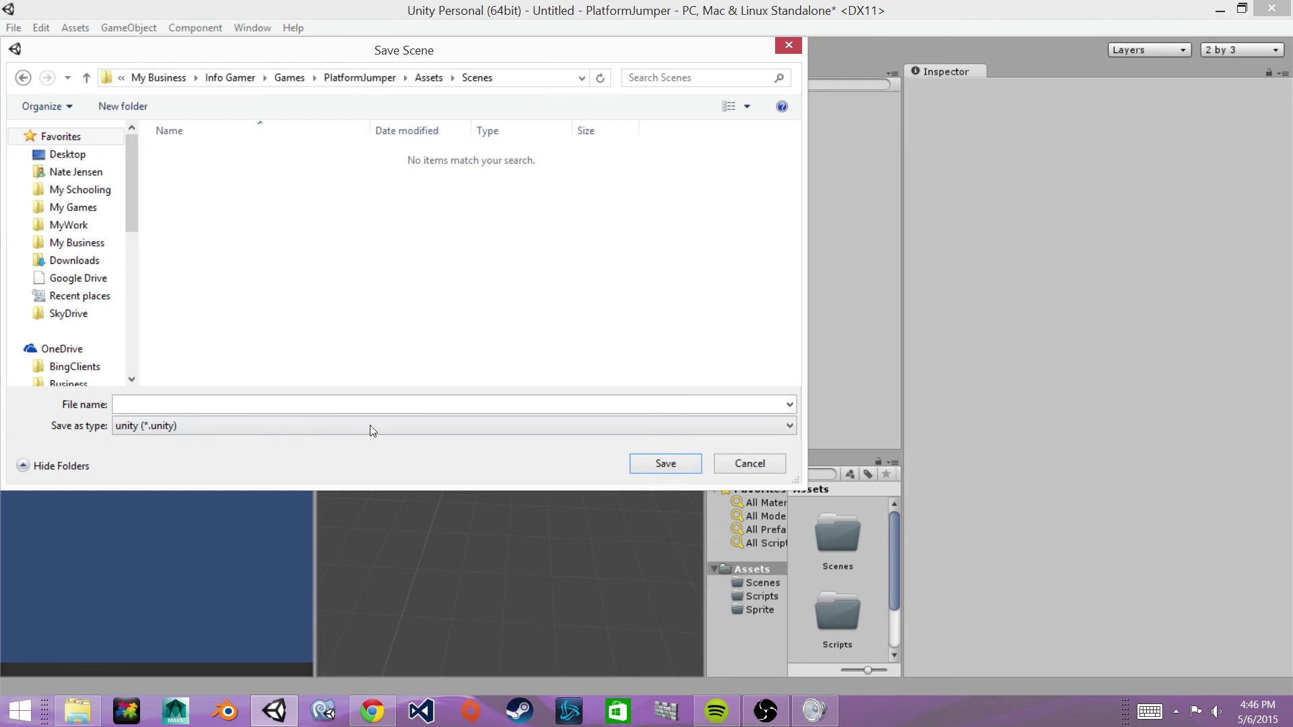
left_click(209, 402)
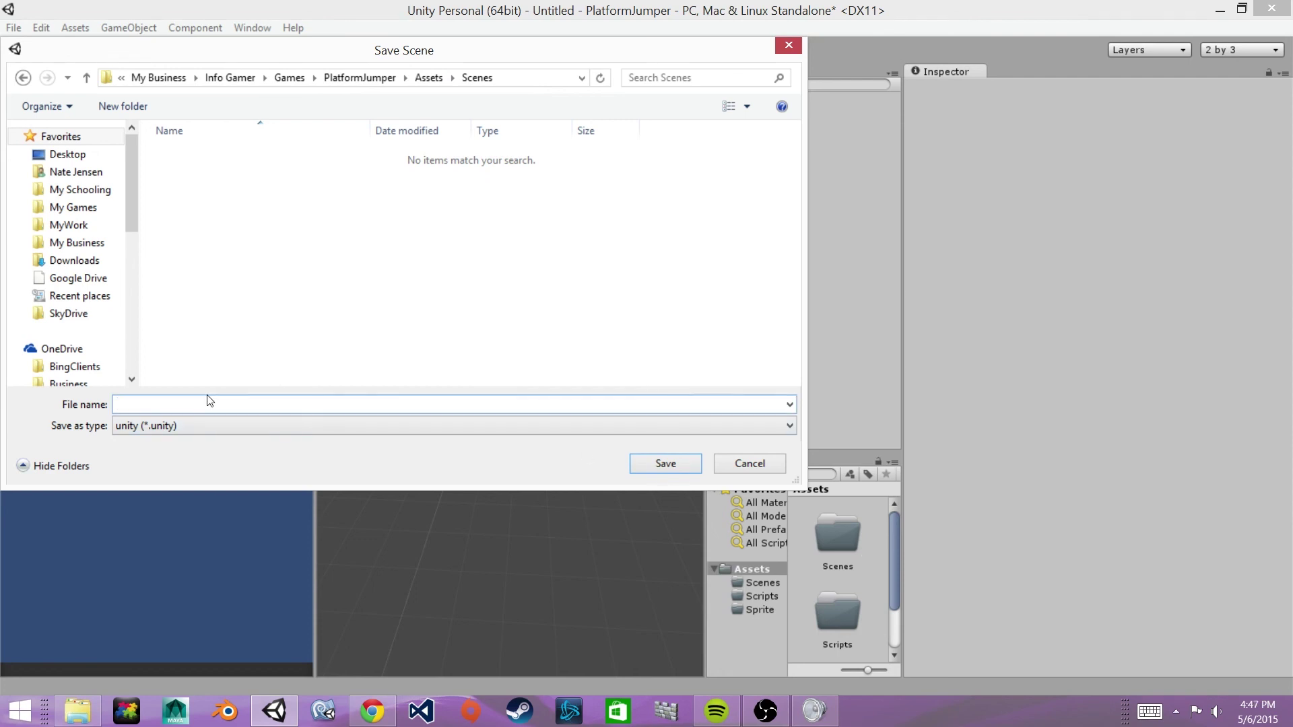
type("MainMenu")
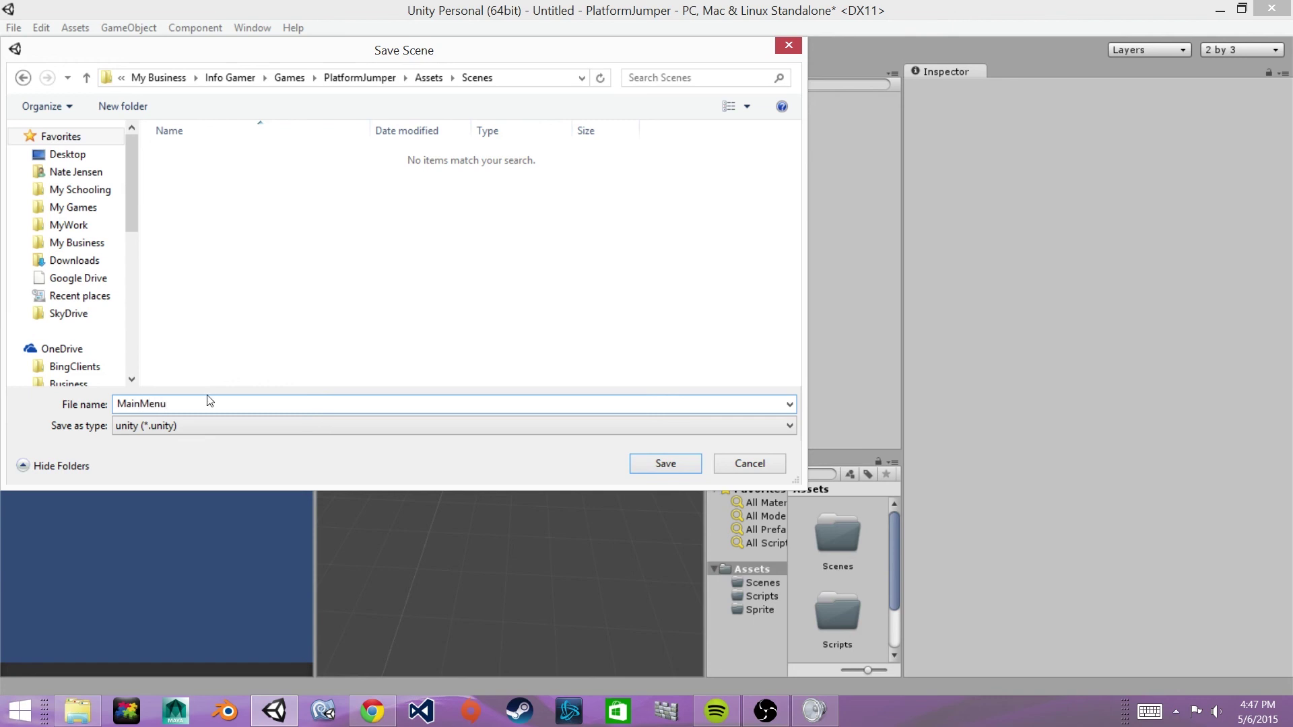